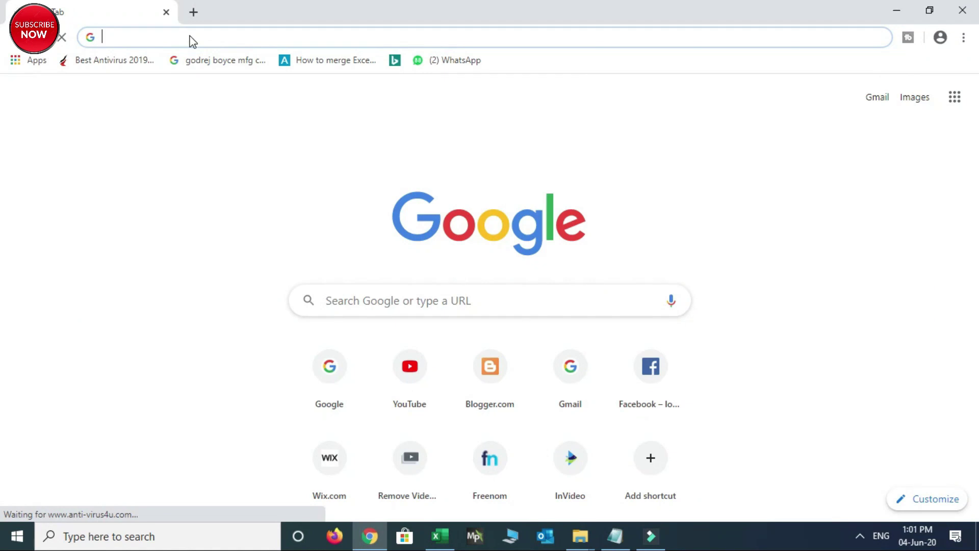
Load the remove.bg website in Chrome
text(remove.)
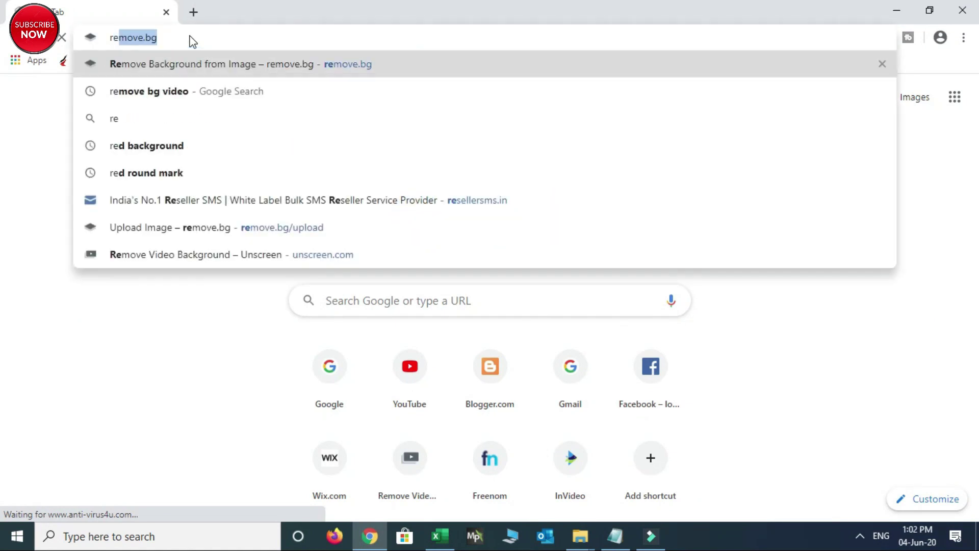
text(bg)
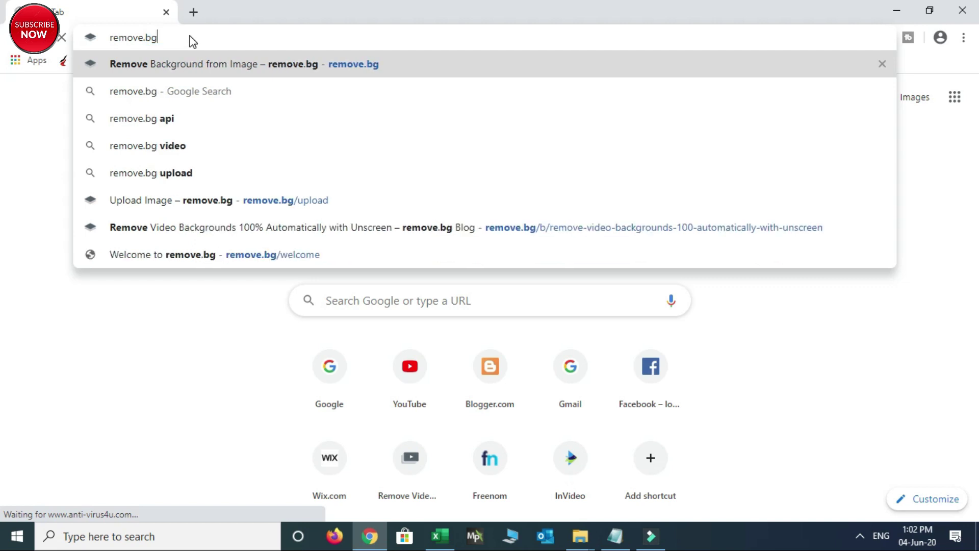
key(Return)
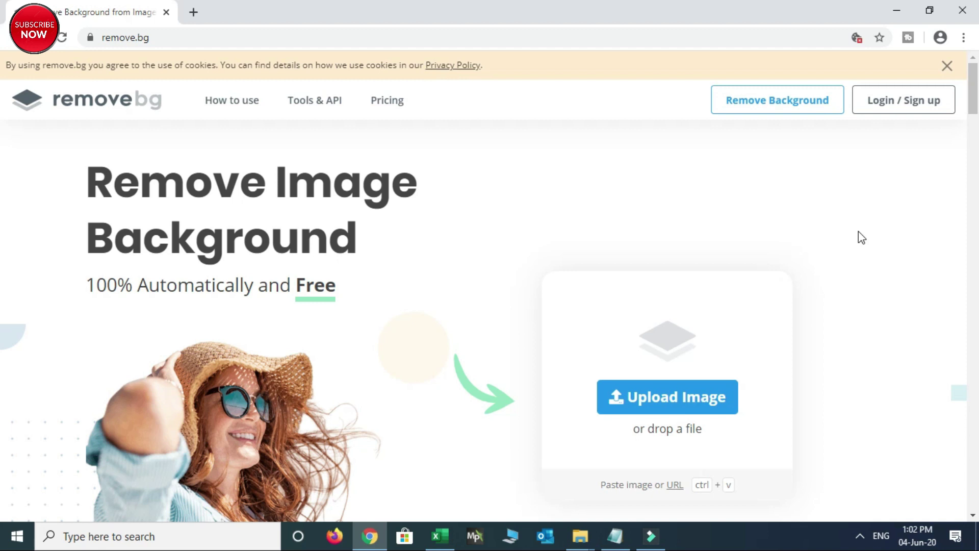
Scroll the remove.bg homepage down to the 'Just Picture It!' background examples
scroll(859, 231, down, 7)
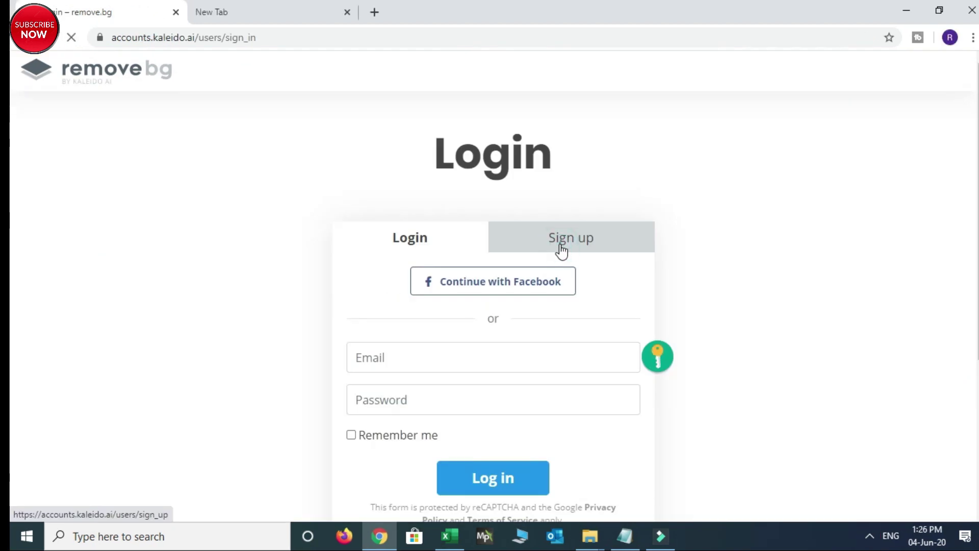
Sign up with an e-mail and password, agreeing to the terms and opting into feature news
click(557, 250)
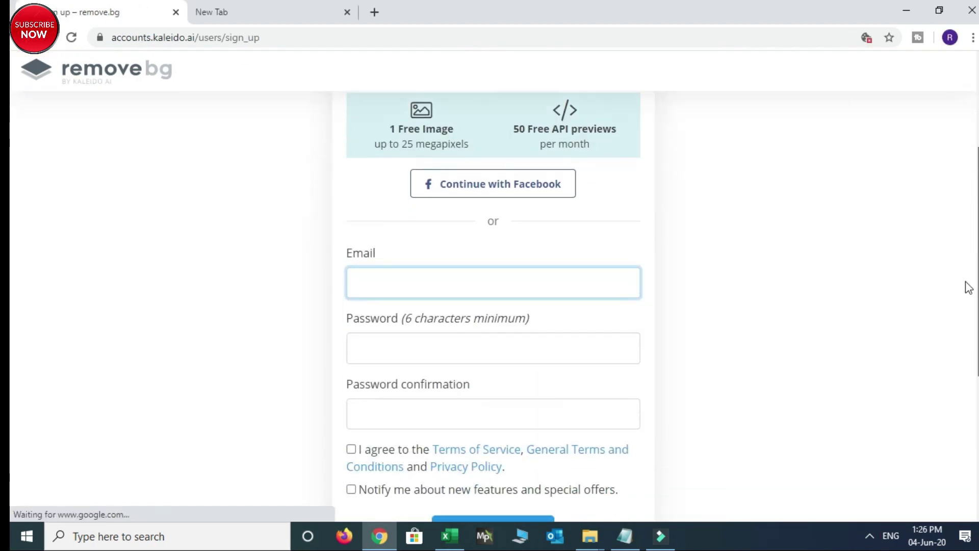
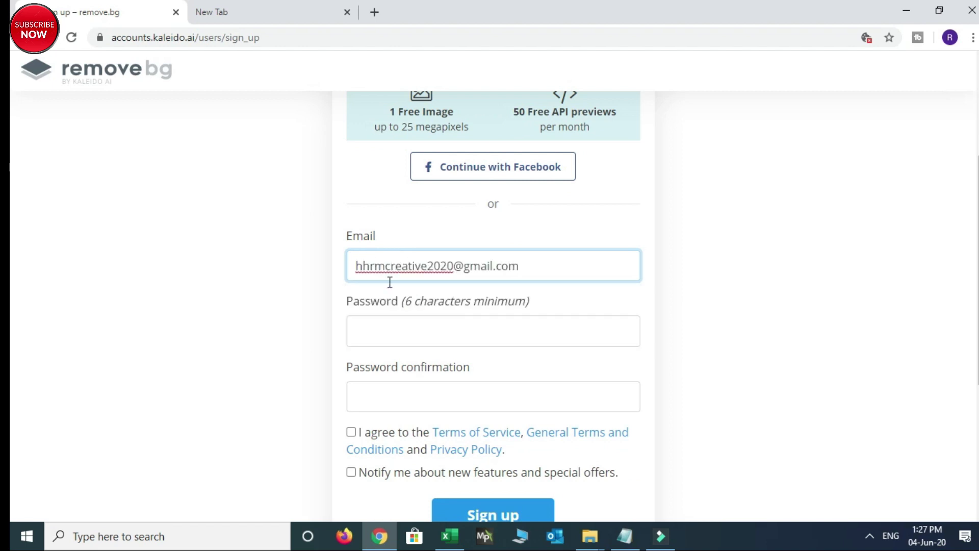
click(381, 333)
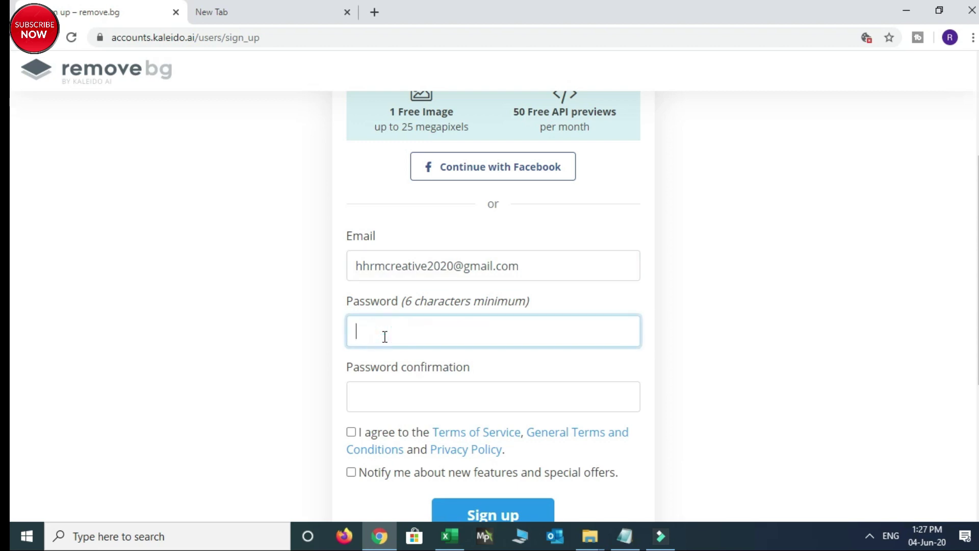
text(•••••)
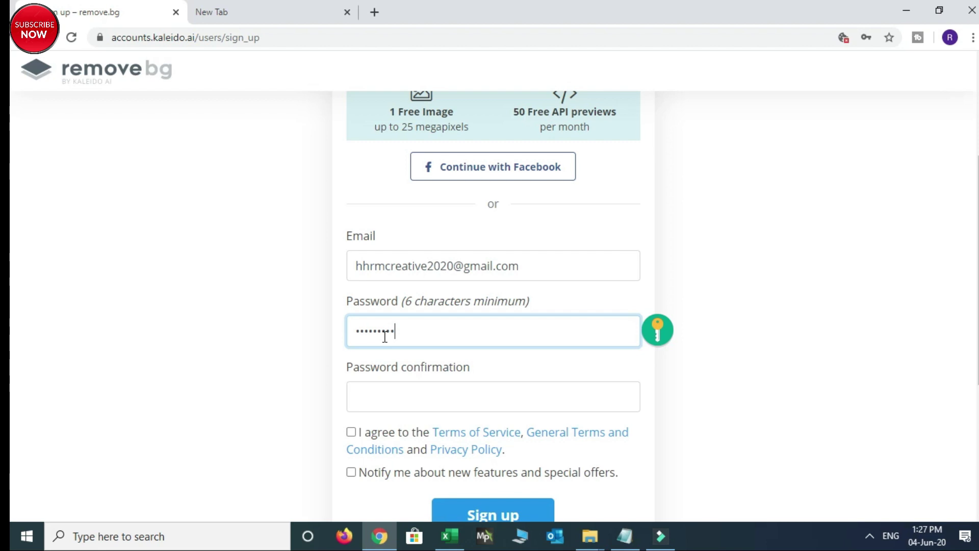
click(398, 400)
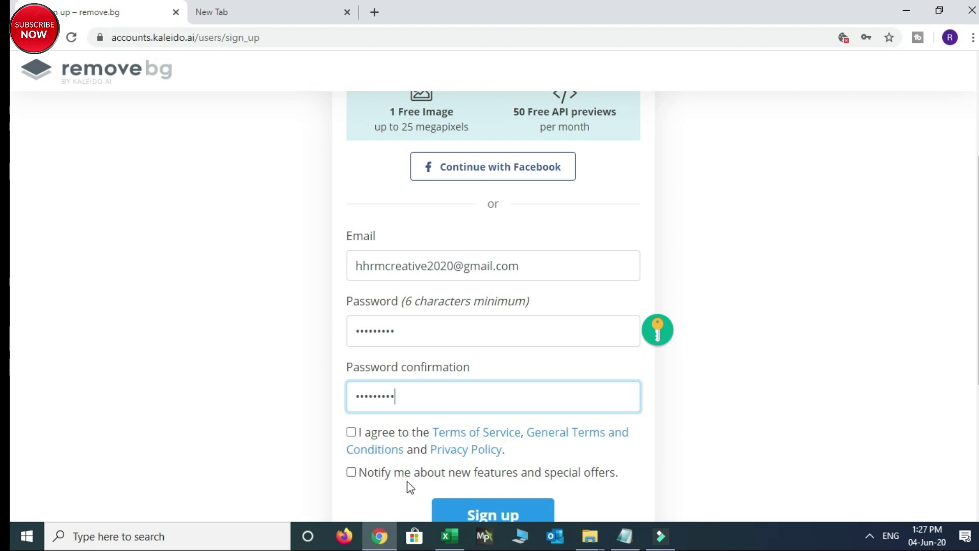
click(351, 432)
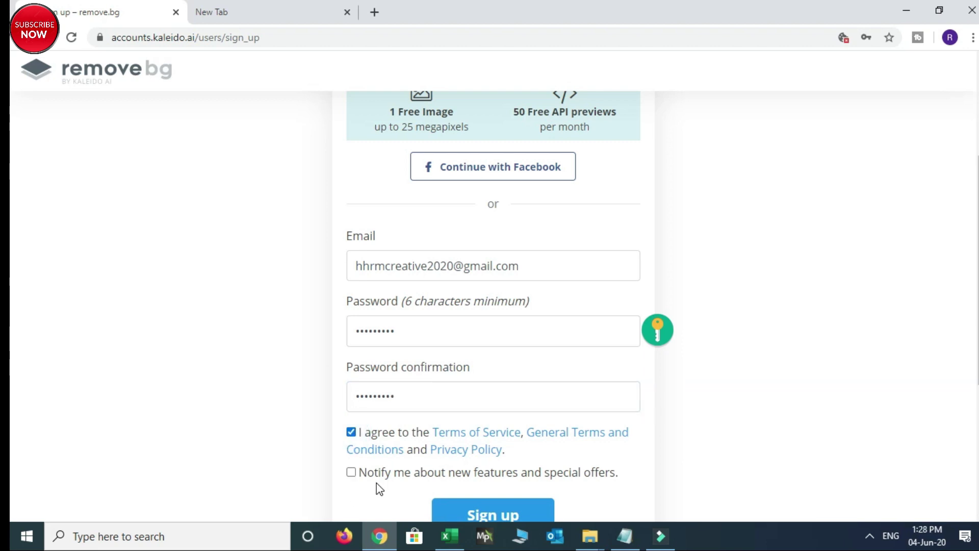
click(351, 471)
click(477, 512)
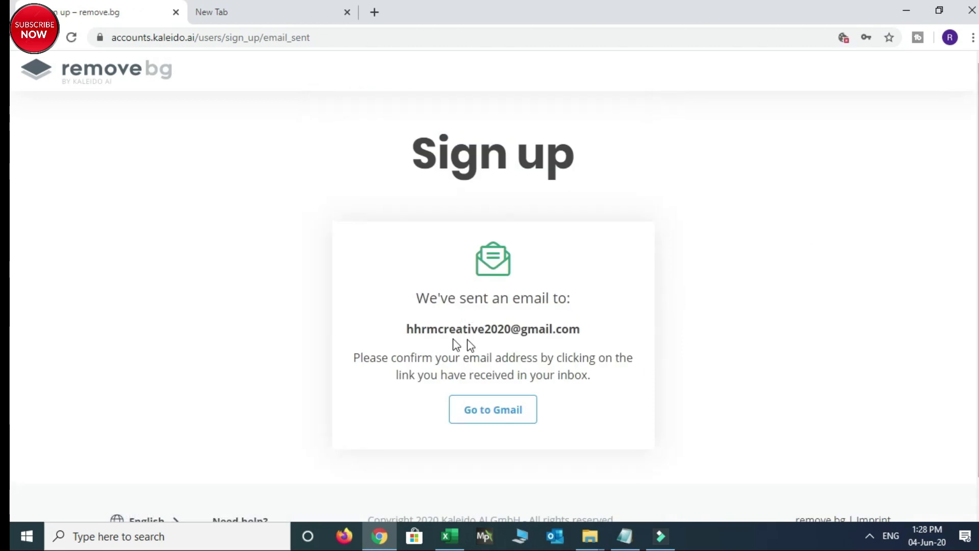
Go to Gmail and enter the new account's e-mail address
click(485, 419)
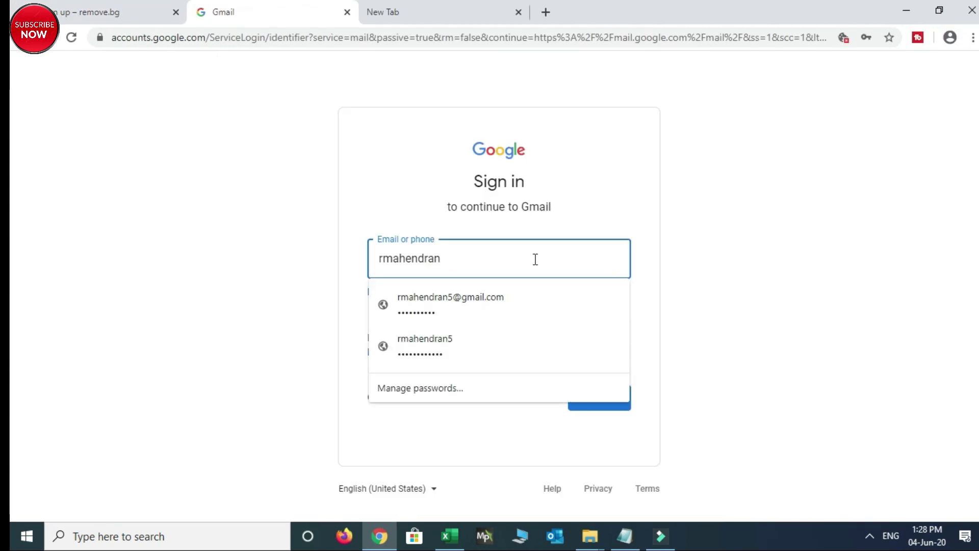
key(BackSpace)
key(BackSpace)
key(BackSpace)
key(BackSpace)
key(BackSpace)
key(BackSpace)
key(BackSpace)
key(BackSpace)
key(BackSpace)
key(BackSpace)
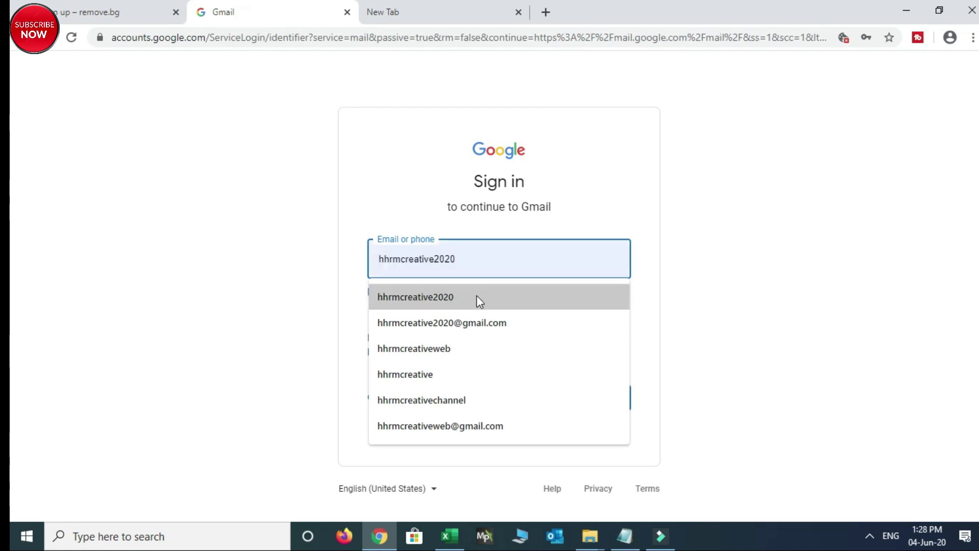
click(477, 298)
text(@)
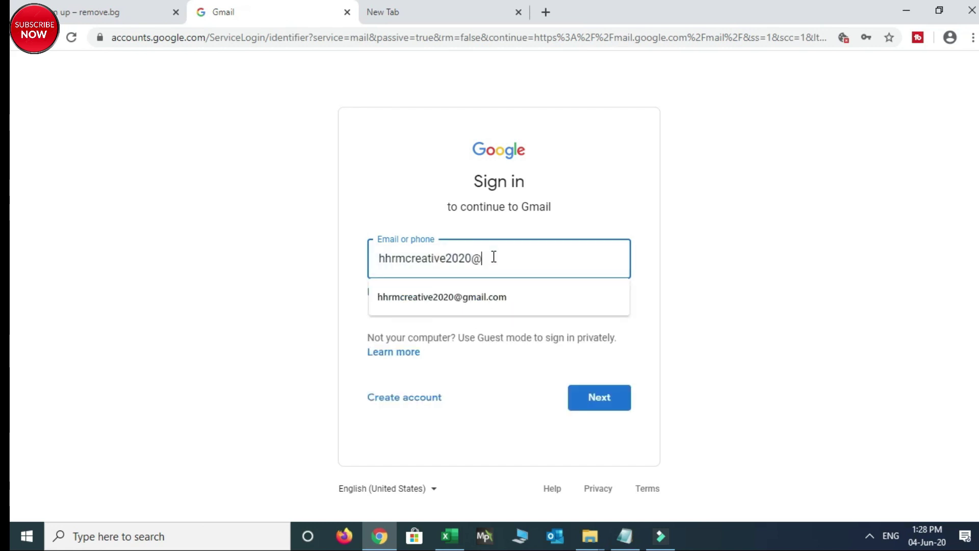
text(gmail.com)
click(591, 406)
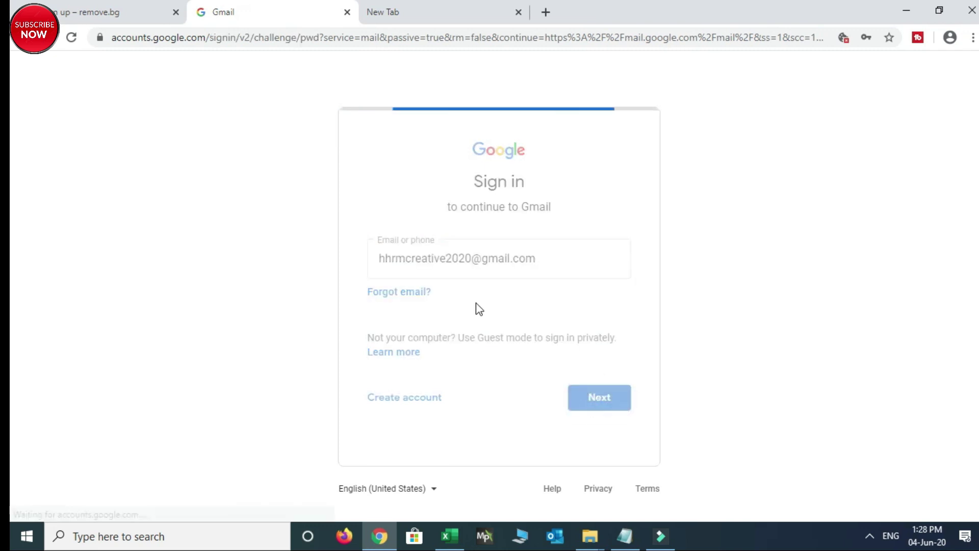
Enter the Gmail password, open the remove.bg e-mail and activate the account
click(450, 272)
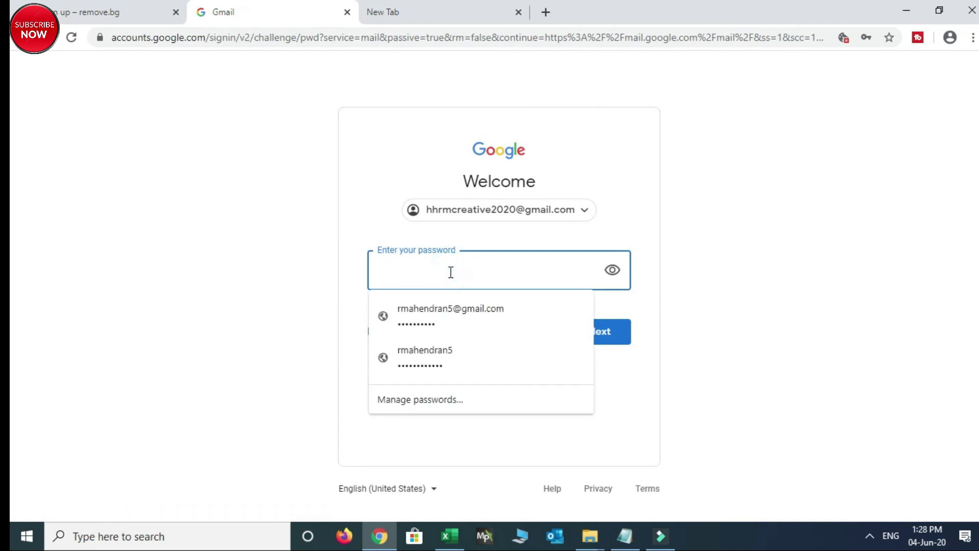
text(***)
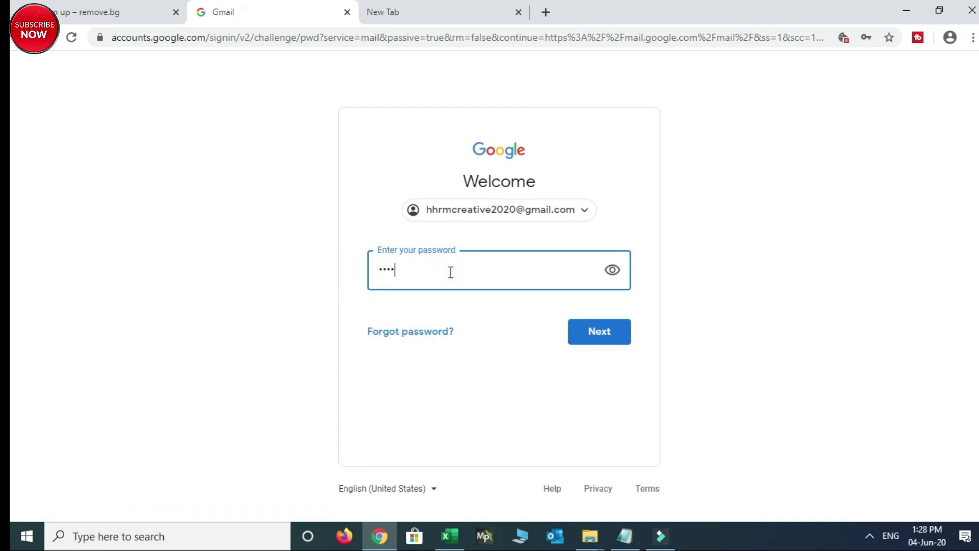
click(598, 331)
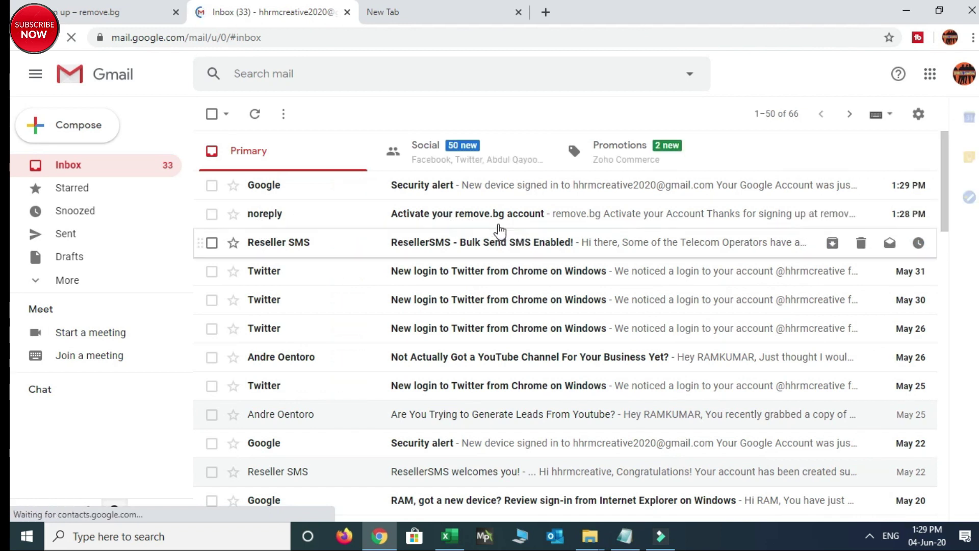
click(538, 216)
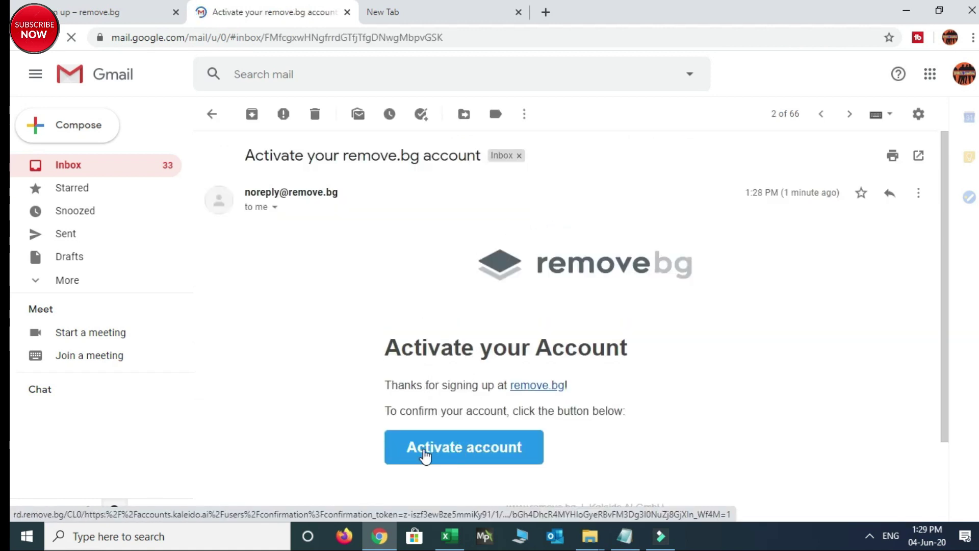
click(423, 449)
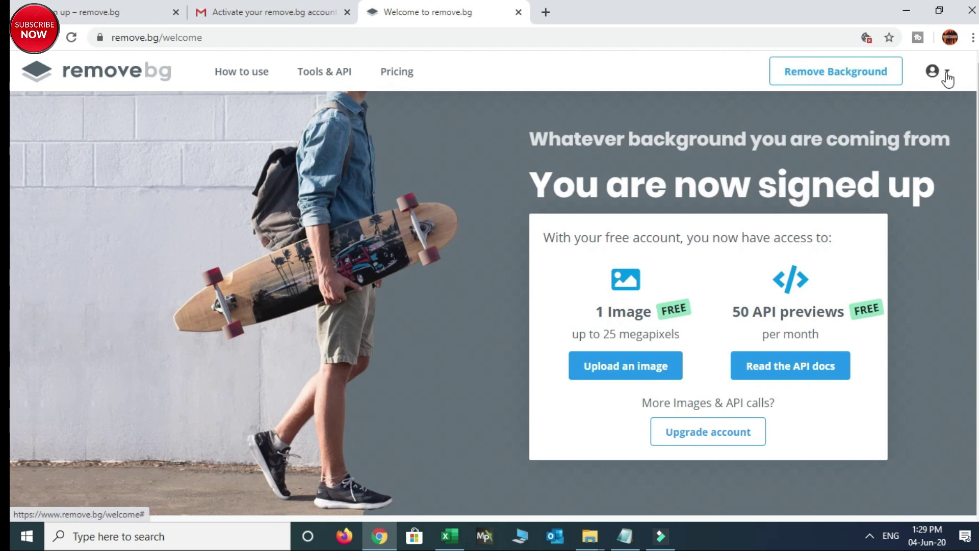
Sign out of remove.bg from the account menu
click(947, 76)
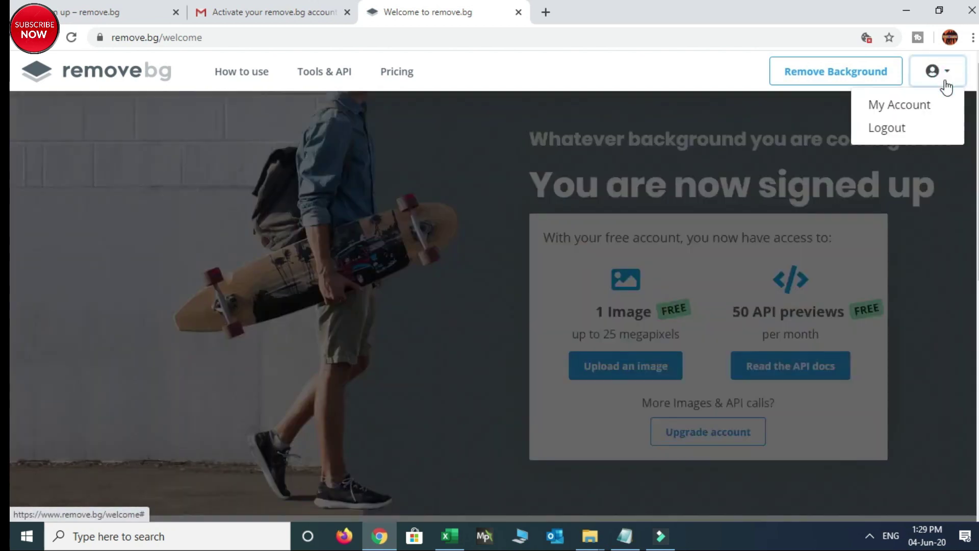
click(885, 130)
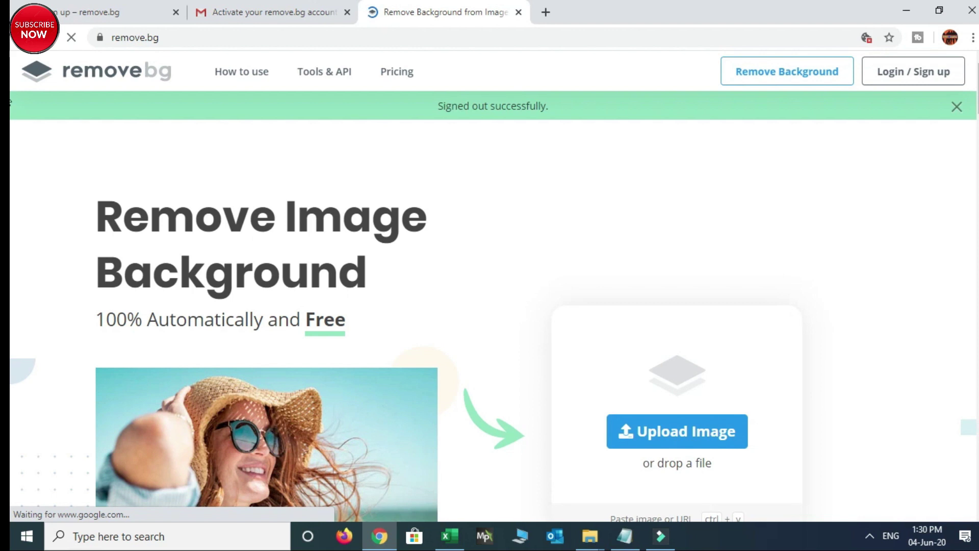
scroll(9, 101, down, 15)
scroll(10, 96, up, 15)
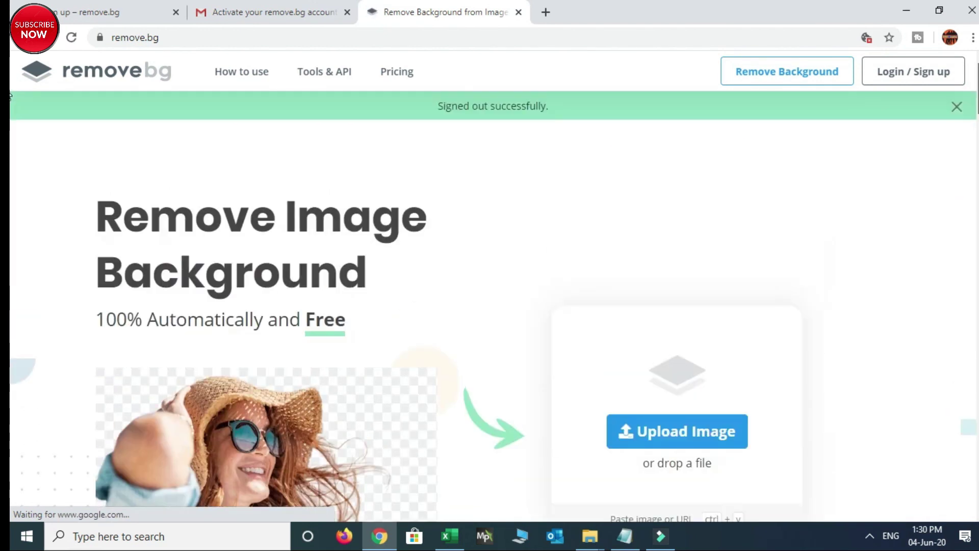
Log back in with the saved e-mail and password, then review the My Account credits
click(894, 73)
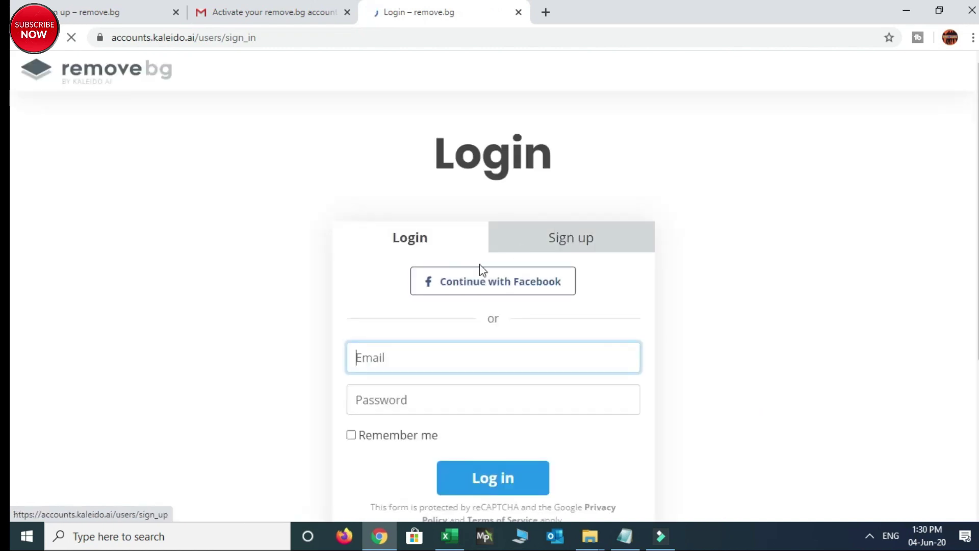
click(393, 354)
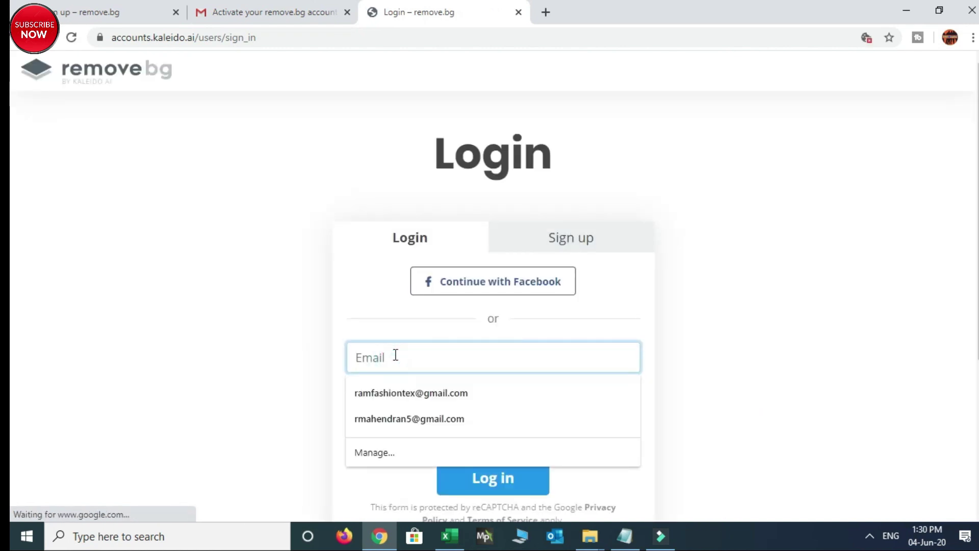
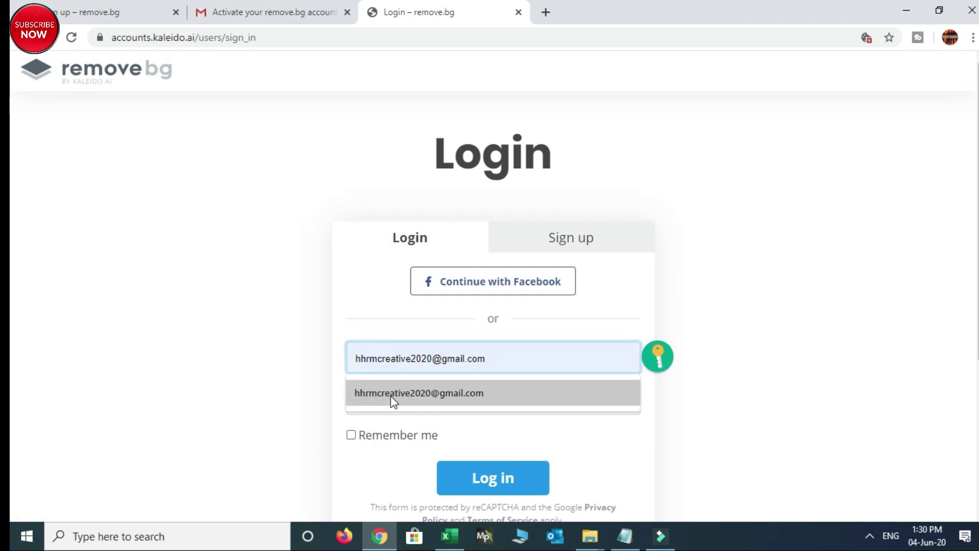
click(391, 394)
click(368, 400)
text(••••••••)
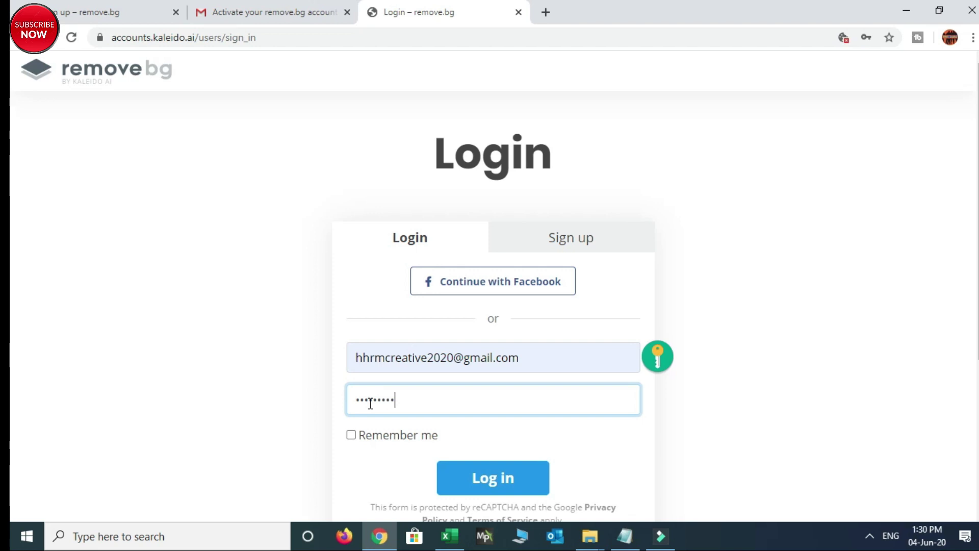
click(485, 477)
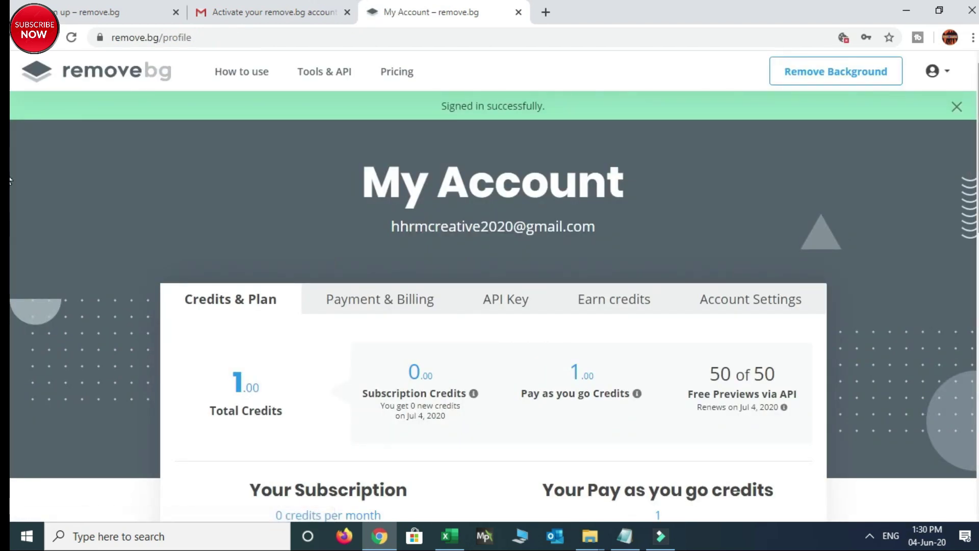
scroll(10, 173, down, 3)
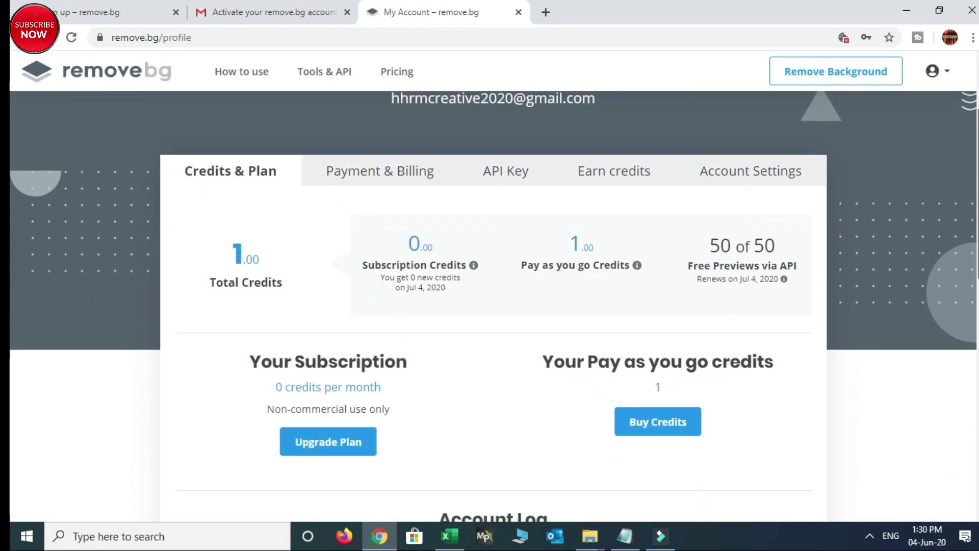
scroll(10, 165, up, 3)
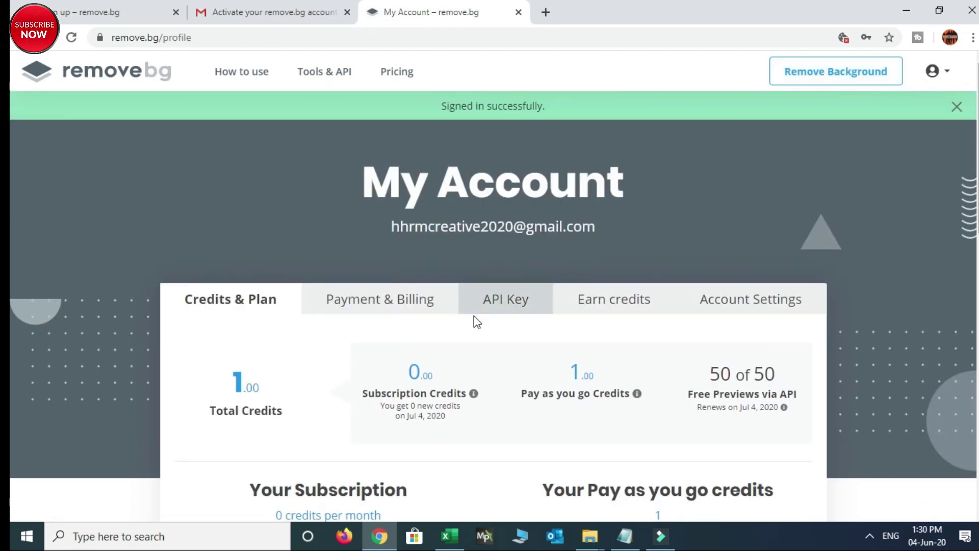
scroll(10, 102, down, 1)
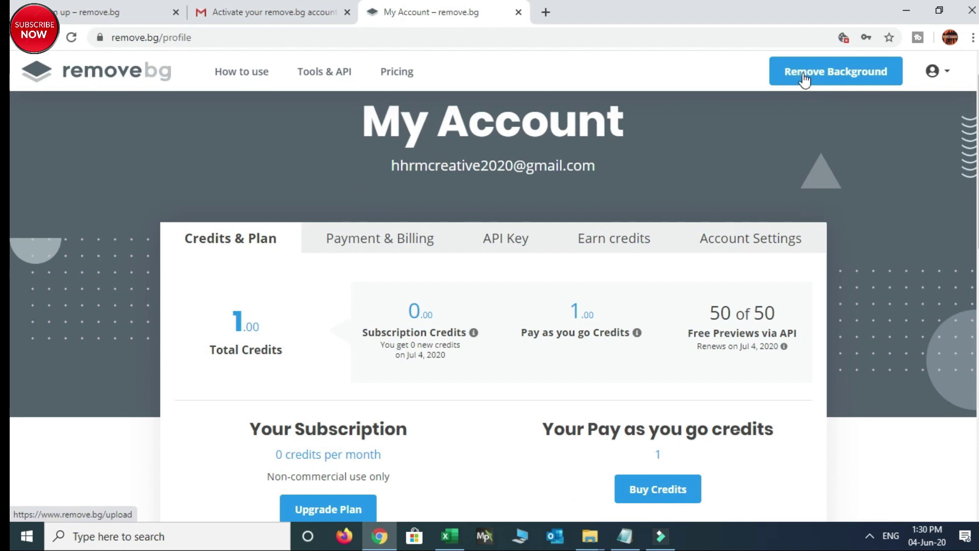
Upload the Desktop image 'photo' from the Remove Background page
click(806, 76)
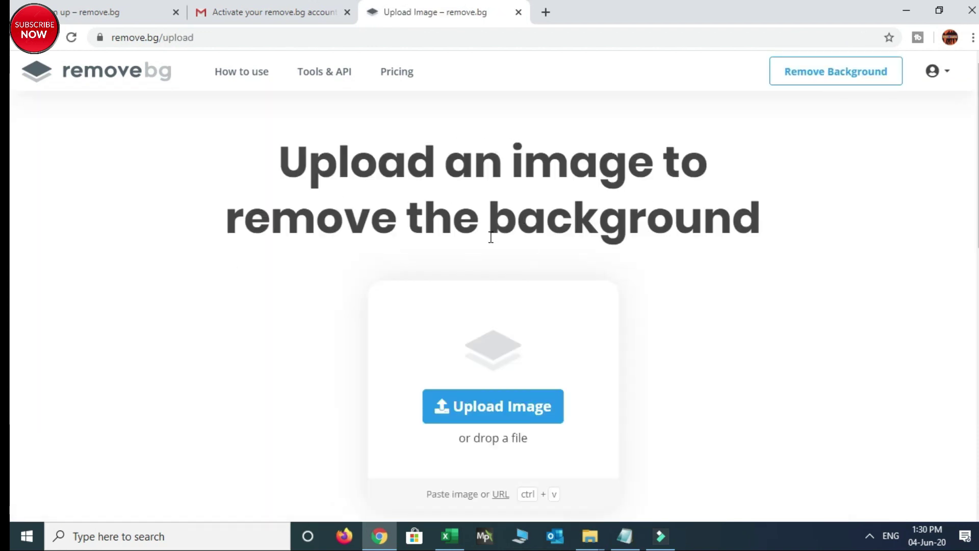
scroll(634, 361, down, 2)
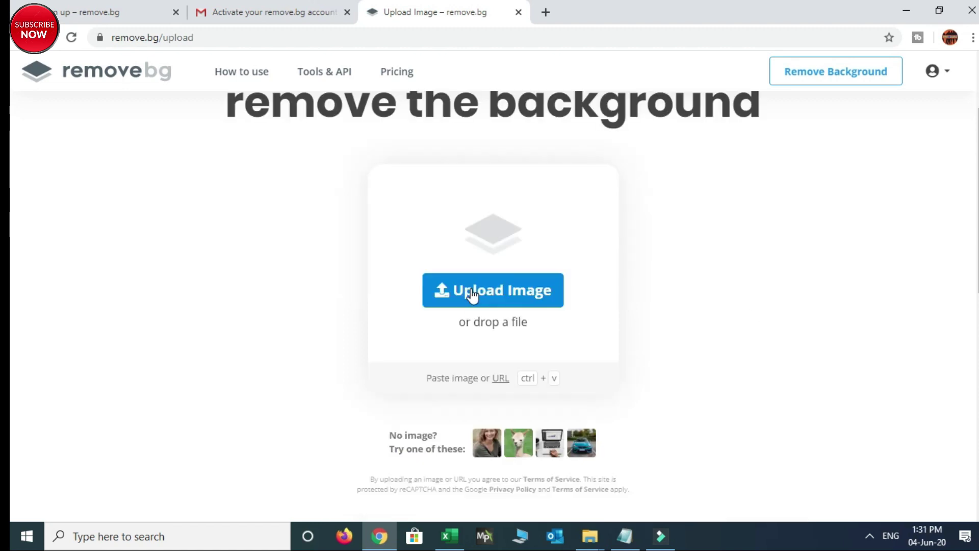
click(472, 293)
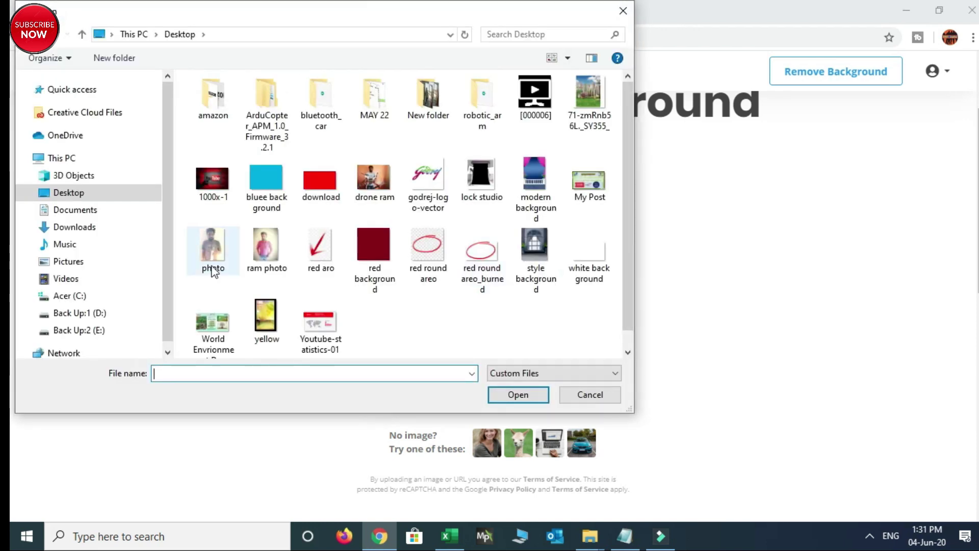
double_click(211, 247)
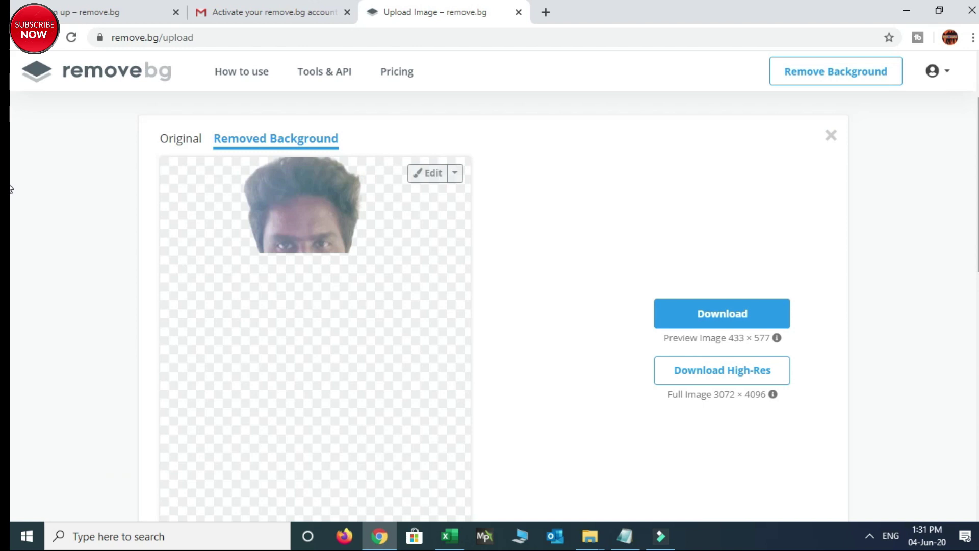
Scroll through the cut-out result and its 433 × 577 and 3072 × 4096 download options
scroll(11, 189, down, 4)
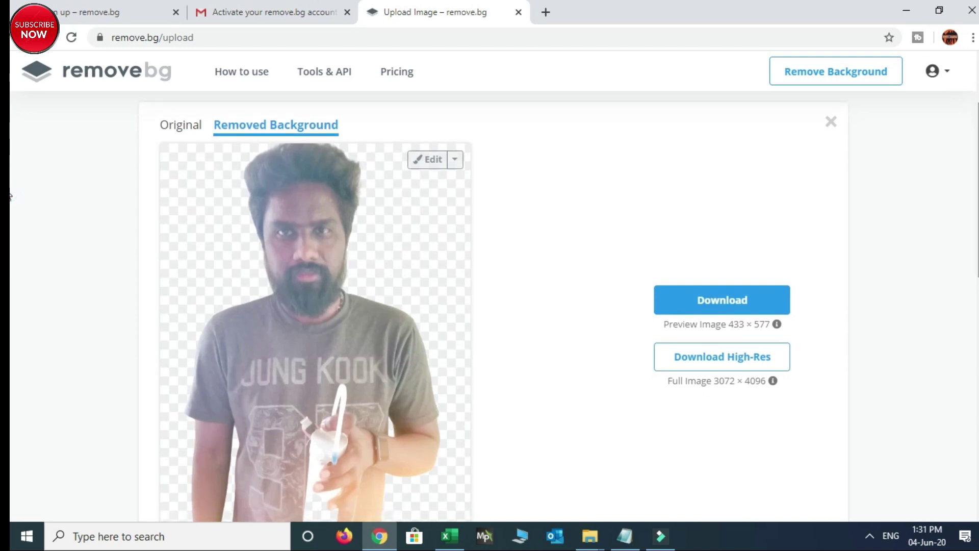
scroll(10, 262, up, 4)
scroll(941, 277, down, 1)
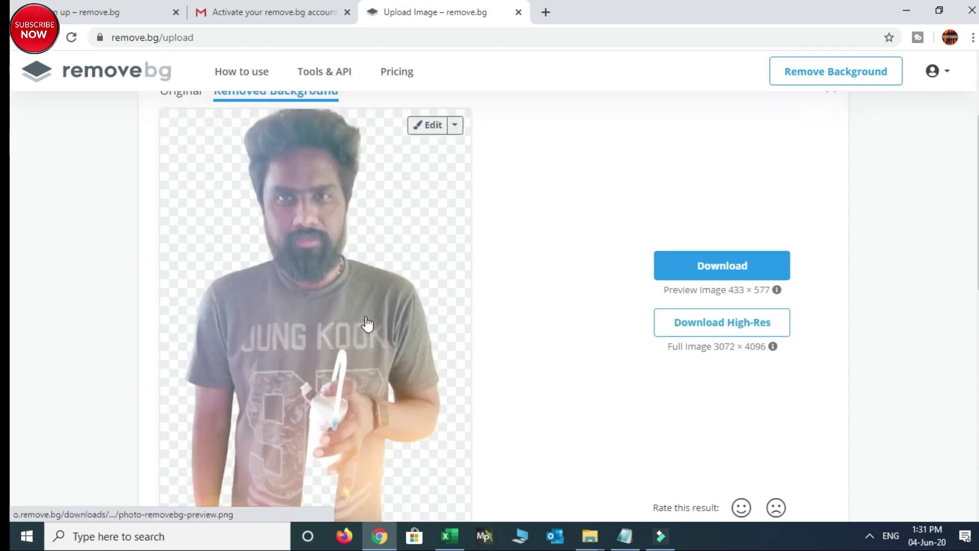
scroll(767, 232, down, 3)
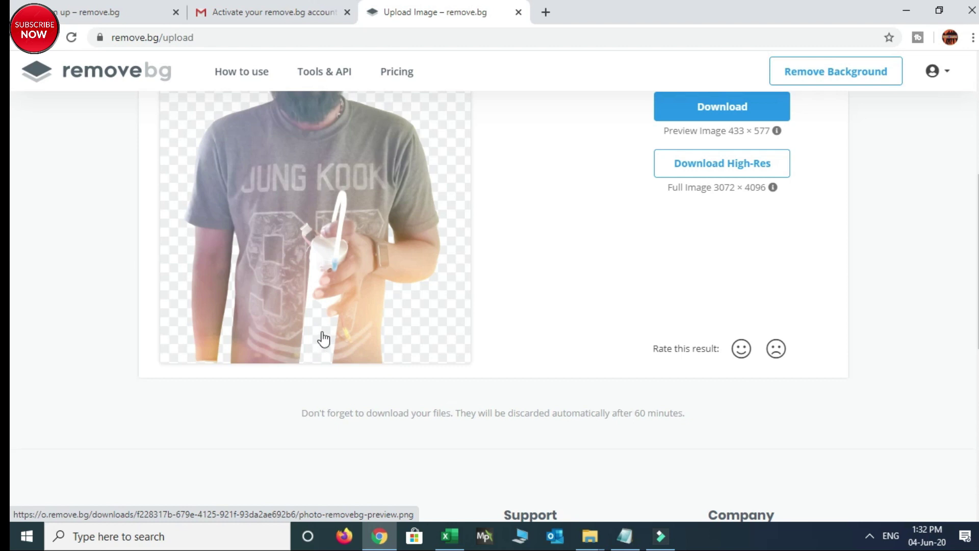
scroll(321, 339, up, 5)
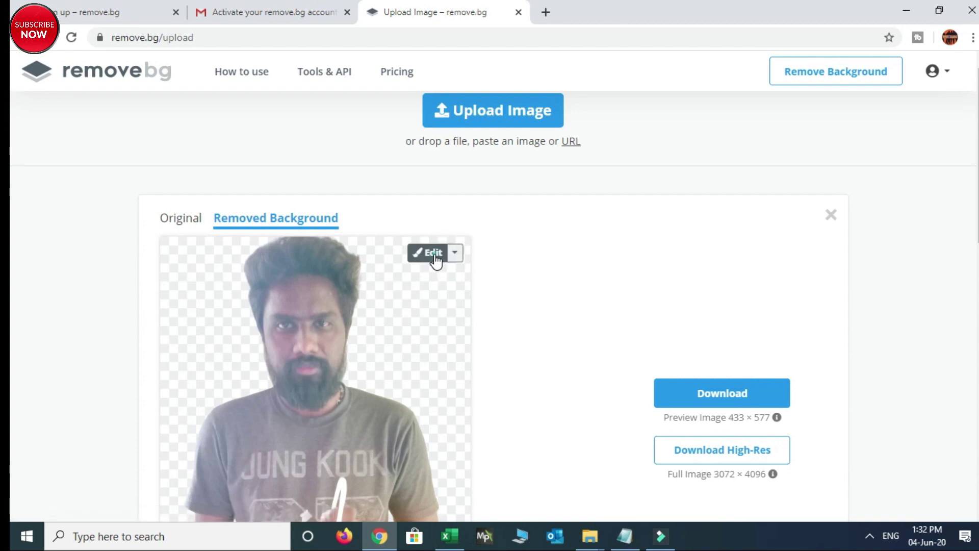
In the Erase/Restore editor, shrink the brush and erase two spots near the bottle
click(433, 253)
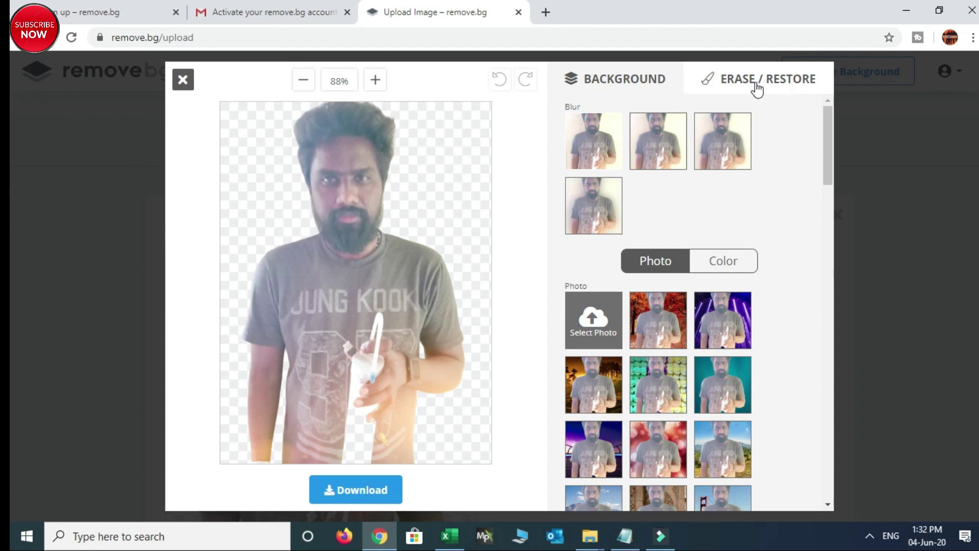
click(738, 83)
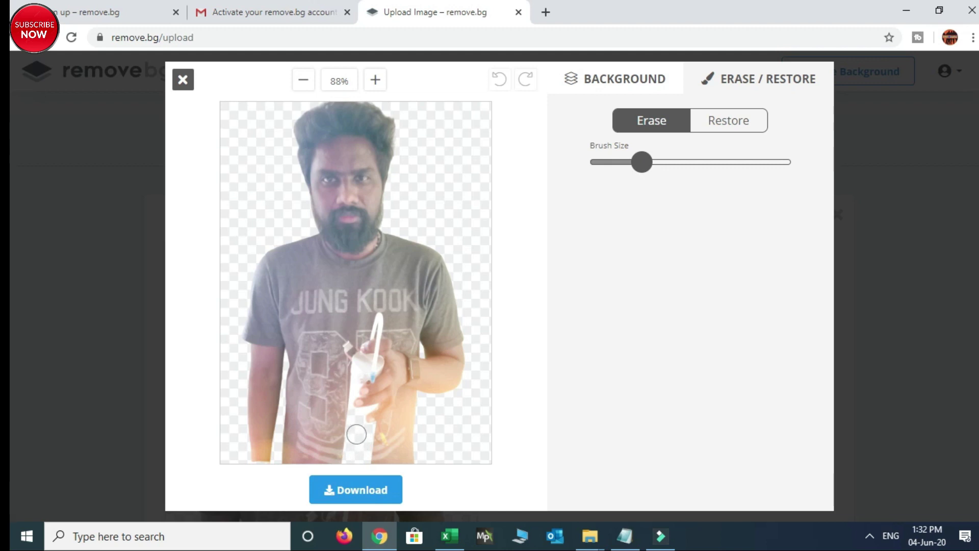
drag(642, 162, 613, 162)
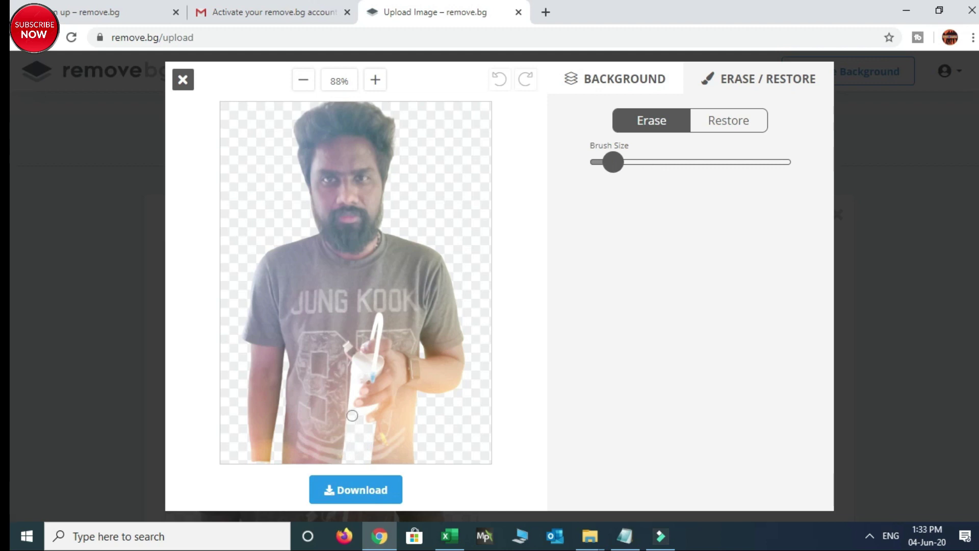
click(357, 376)
click(357, 420)
Paint the Restore brush repeatedly over the bottle to recover its missing parts
click(724, 131)
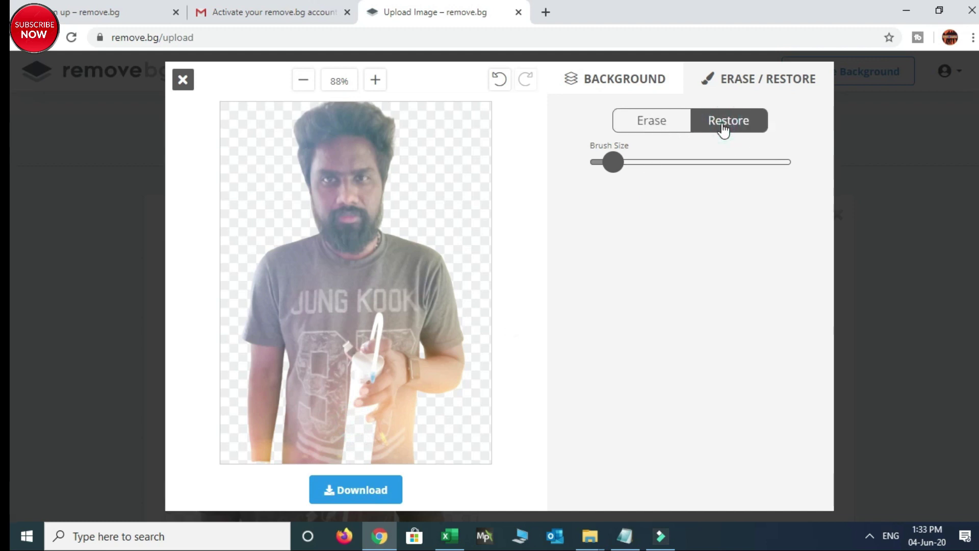
click(357, 427)
click(357, 414)
click(359, 420)
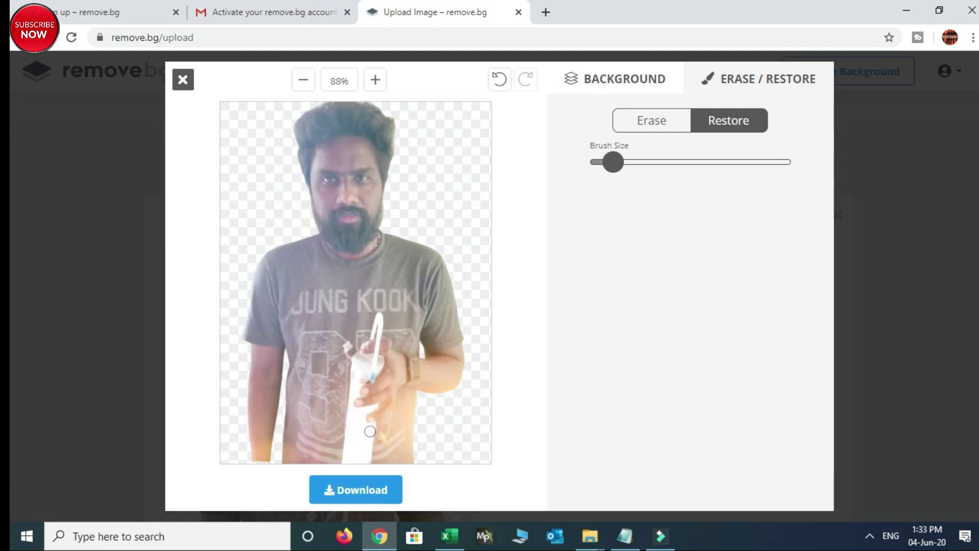
click(369, 431)
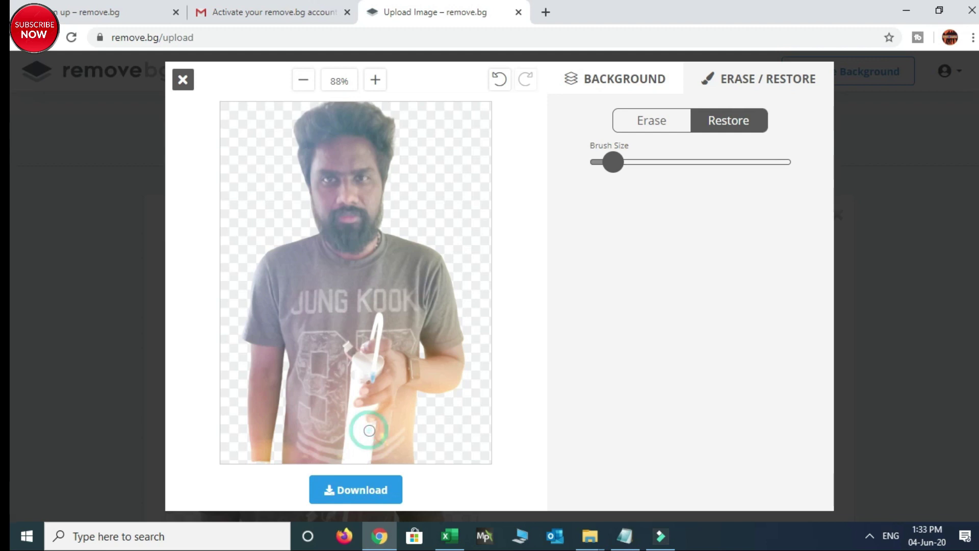
click(359, 379)
click(359, 378)
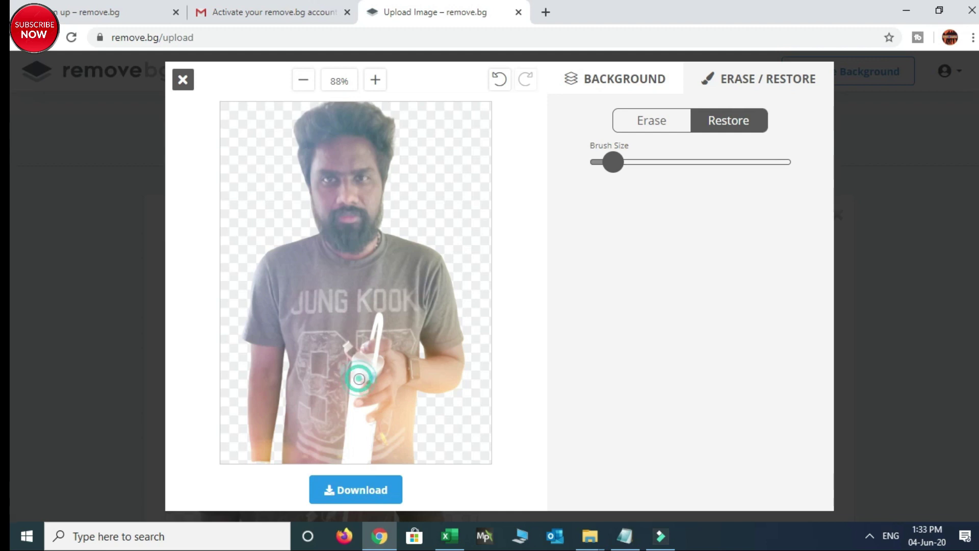
click(362, 378)
click(360, 380)
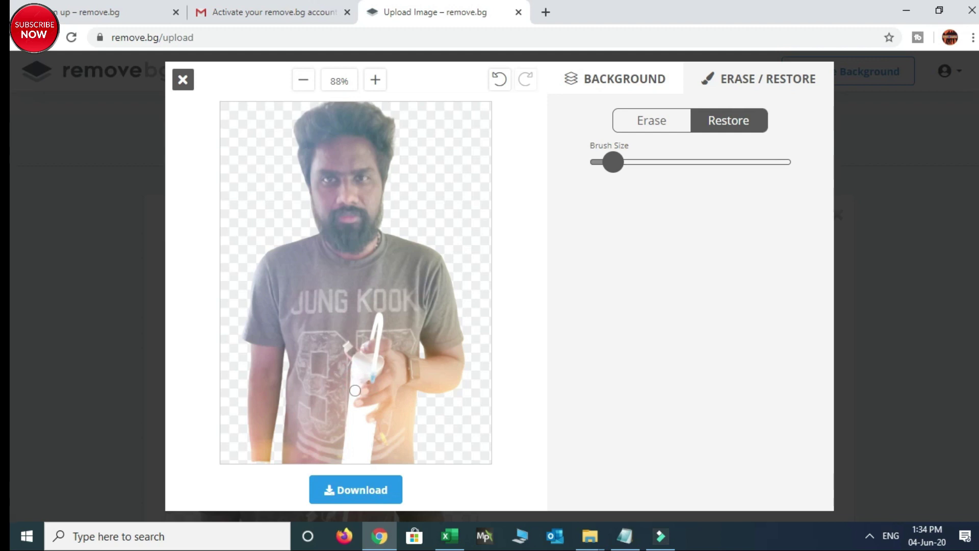
click(359, 380)
click(657, 85)
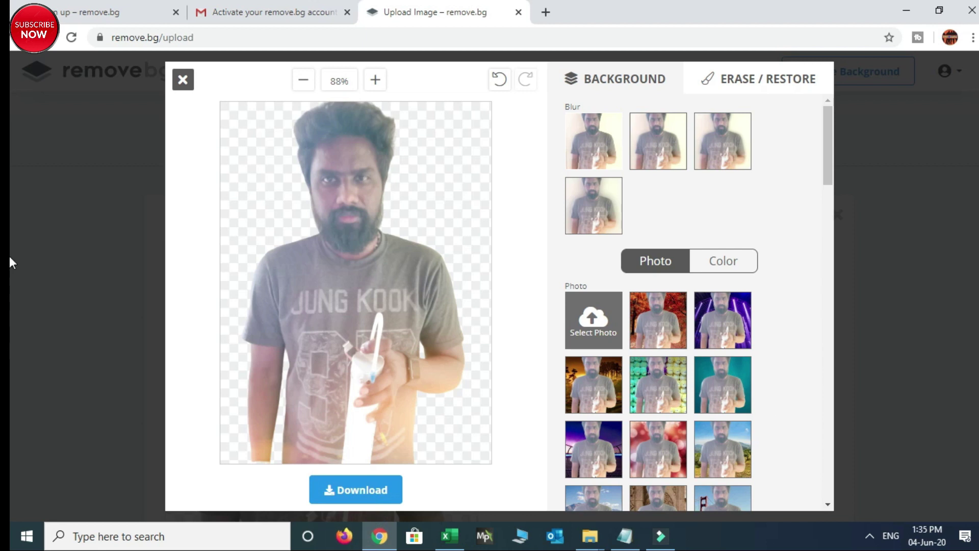
Apply the striped wooden-panel photo backdrop and restore the bottle's dark notch
drag(836, 154, 838, 301)
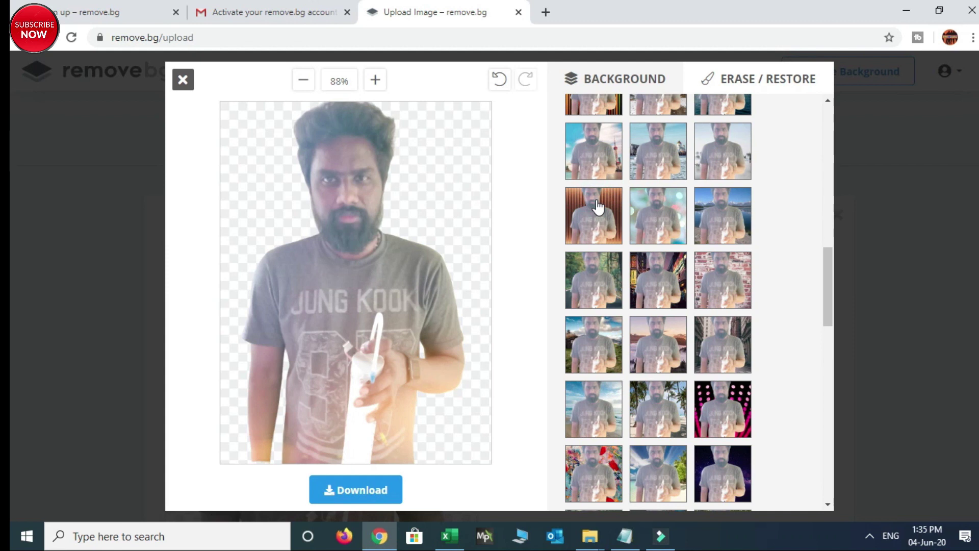
click(614, 214)
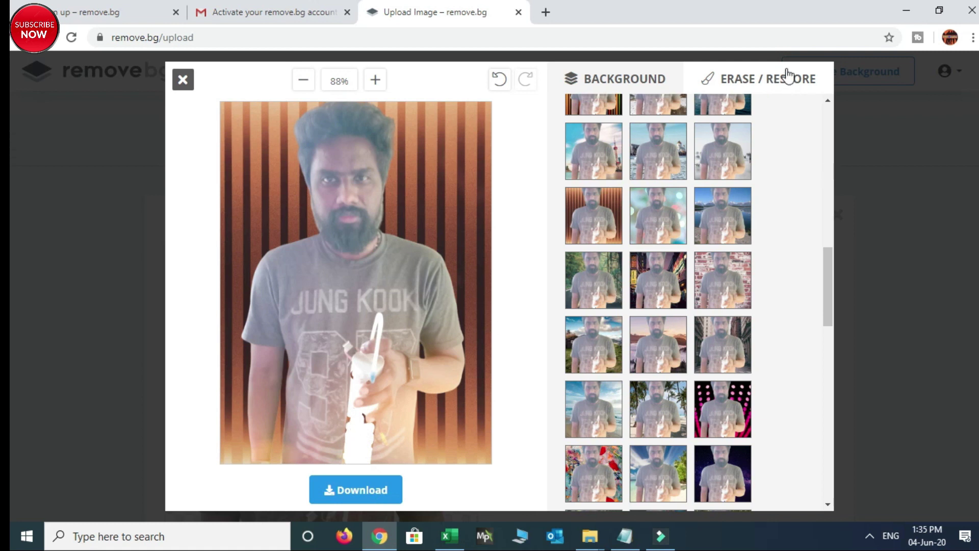
click(747, 82)
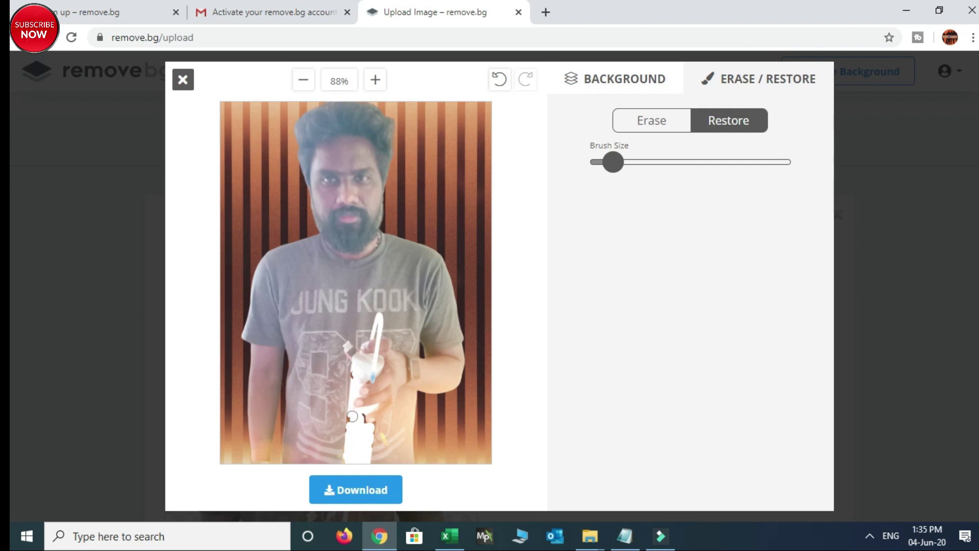
mouse_move(351, 418)
mouse_down()
mouse_move(352, 437)
mouse_move(367, 434)
mouse_move(359, 466)
mouse_up()
mouse_move(359, 415)
mouse_down()
mouse_move(371, 427)
mouse_move(358, 461)
mouse_up()
click(620, 79)
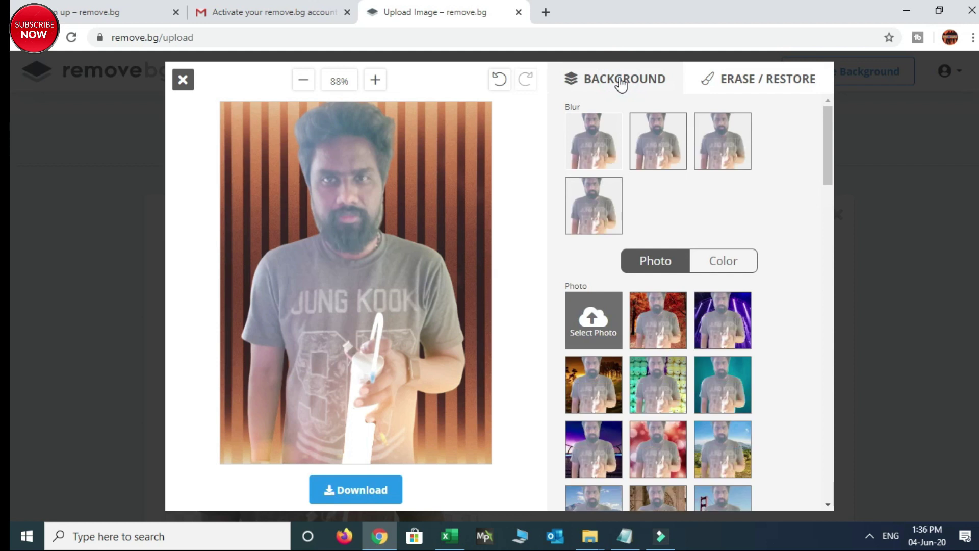
Try the striped, mountain lake and other photo backdrops, ending on the wooden plank wall
click(728, 320)
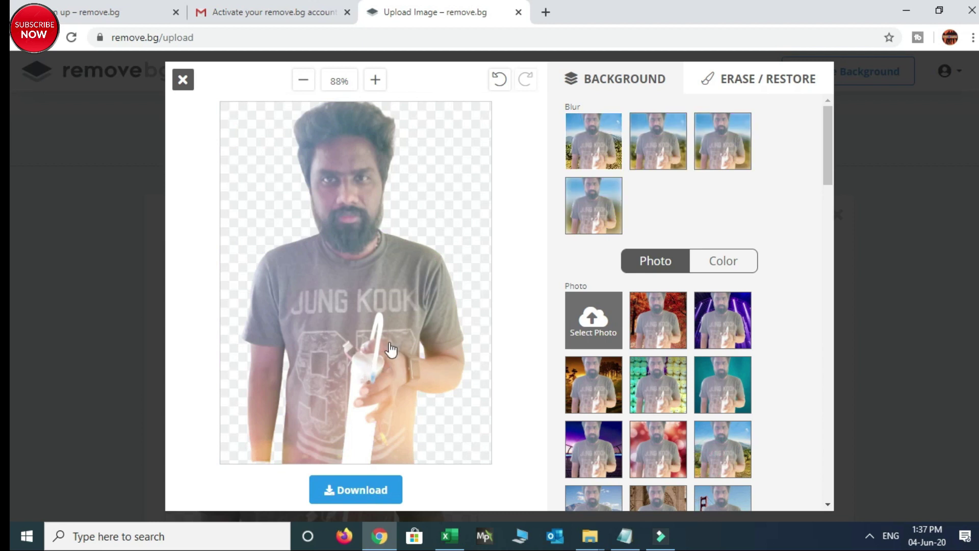
click(591, 461)
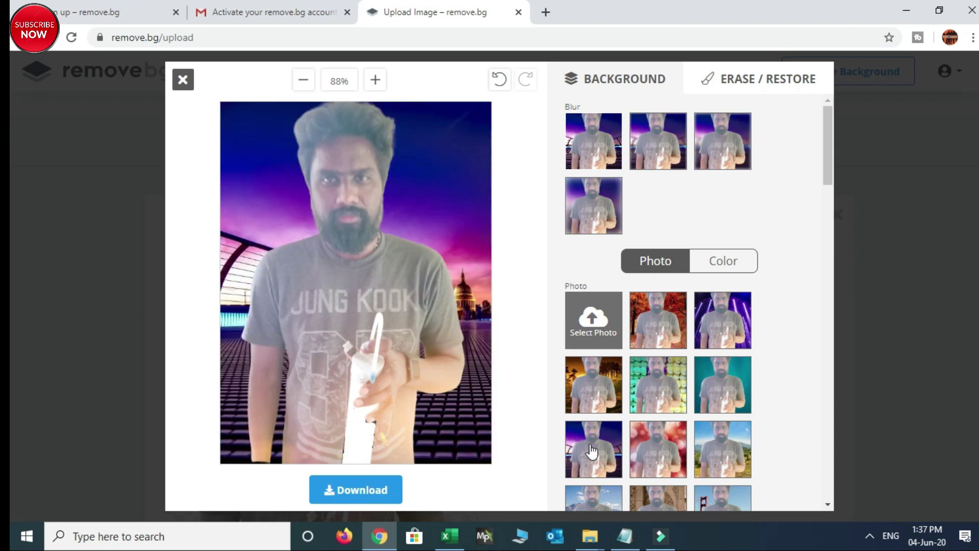
drag(831, 158, 813, 254)
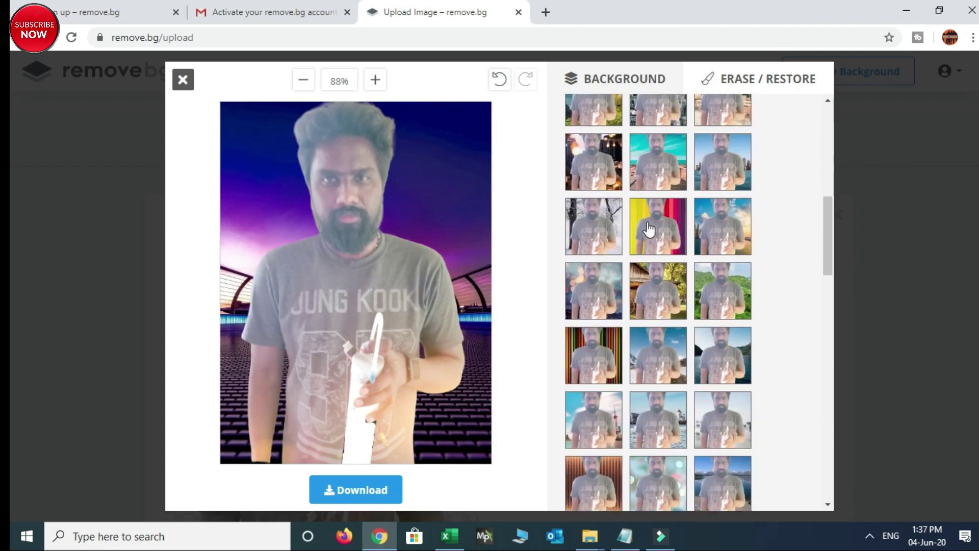
click(648, 230)
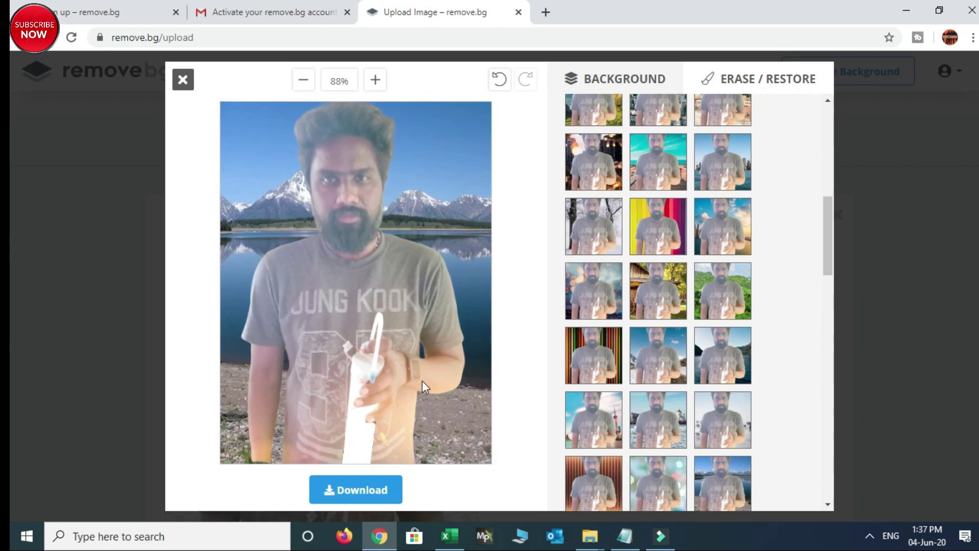
scroll(657, 327, down, 5)
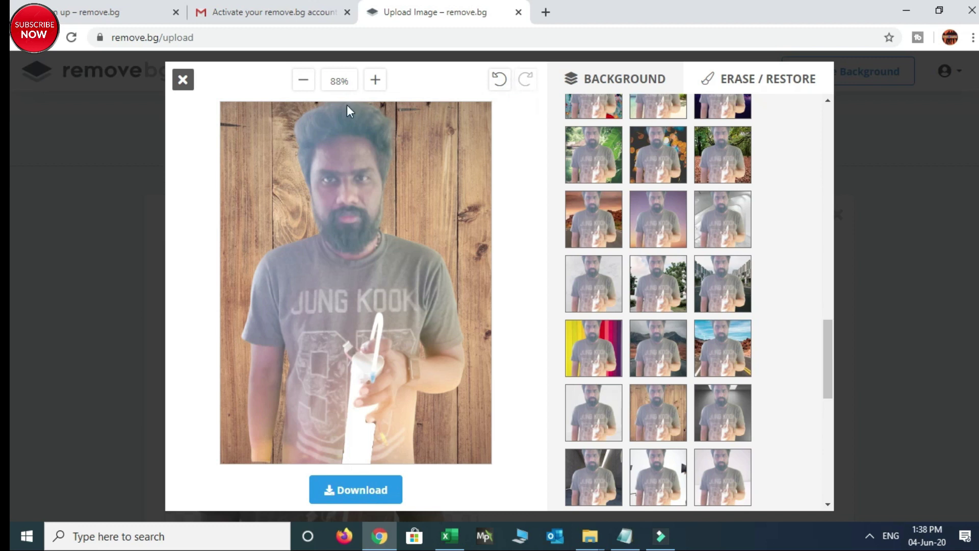
click(372, 80)
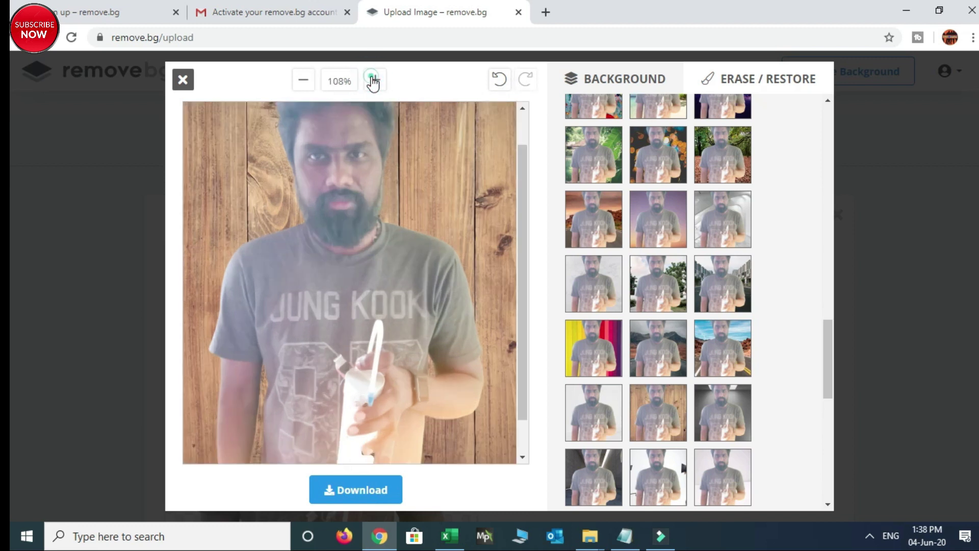
click(372, 80)
click(373, 80)
drag(527, 245, 520, 131)
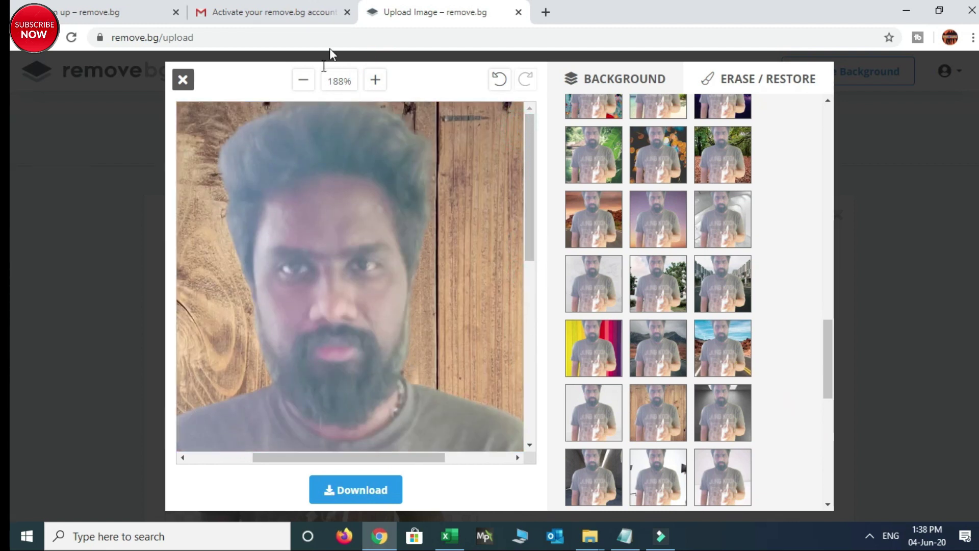
click(376, 81)
click(376, 81)
drag(529, 210, 492, 296)
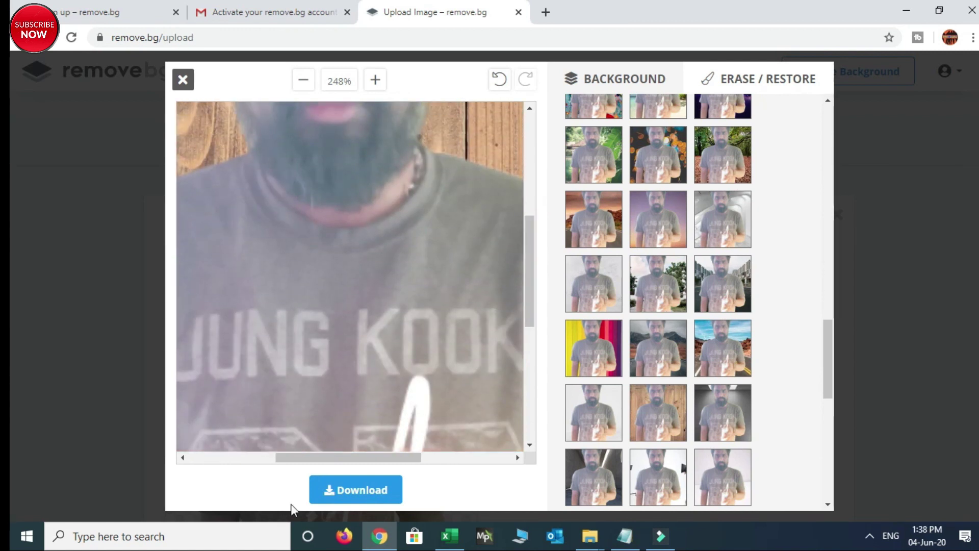
mouse_move(304, 458)
mouse_down()
mouse_move(202, 463)
mouse_move(417, 444)
mouse_move(292, 452)
mouse_up()
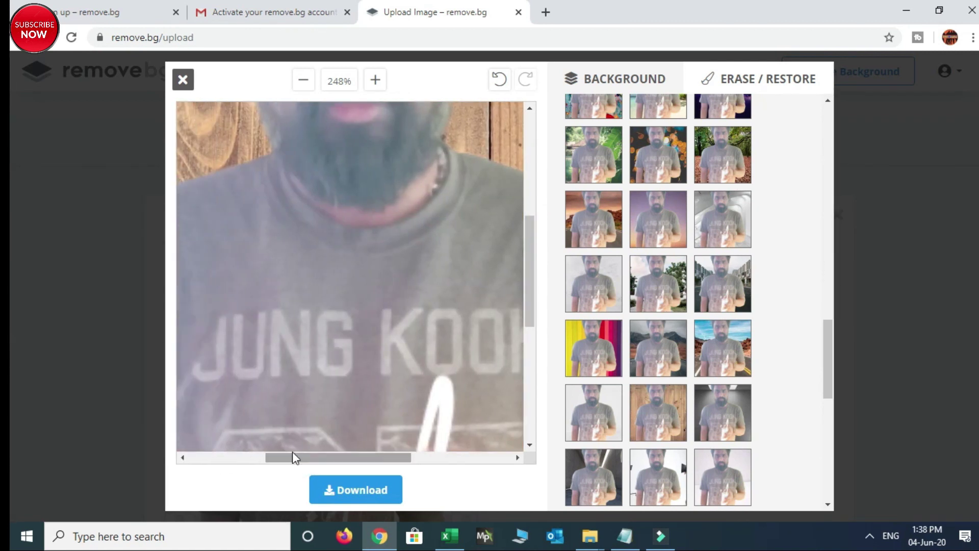
click(302, 82)
click(302, 82)
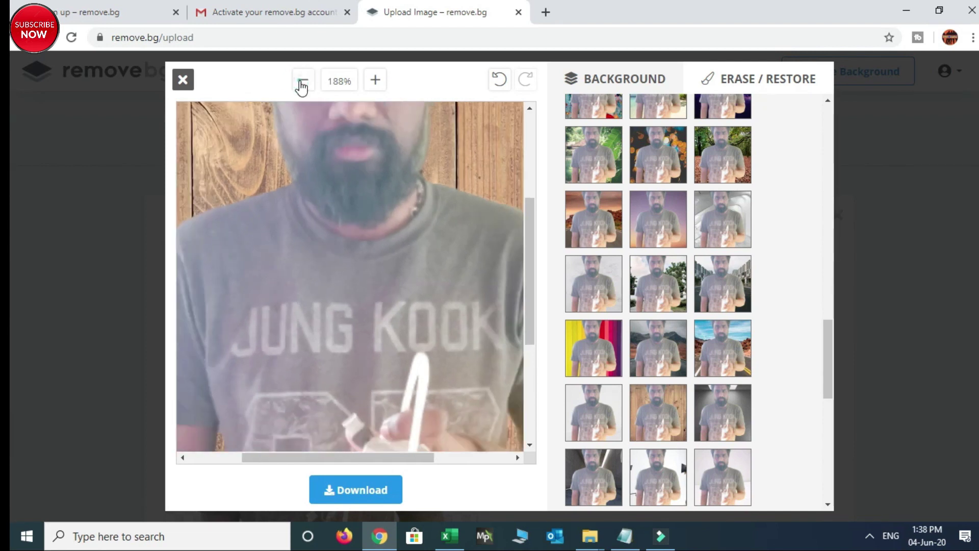
click(302, 82)
click(302, 82)
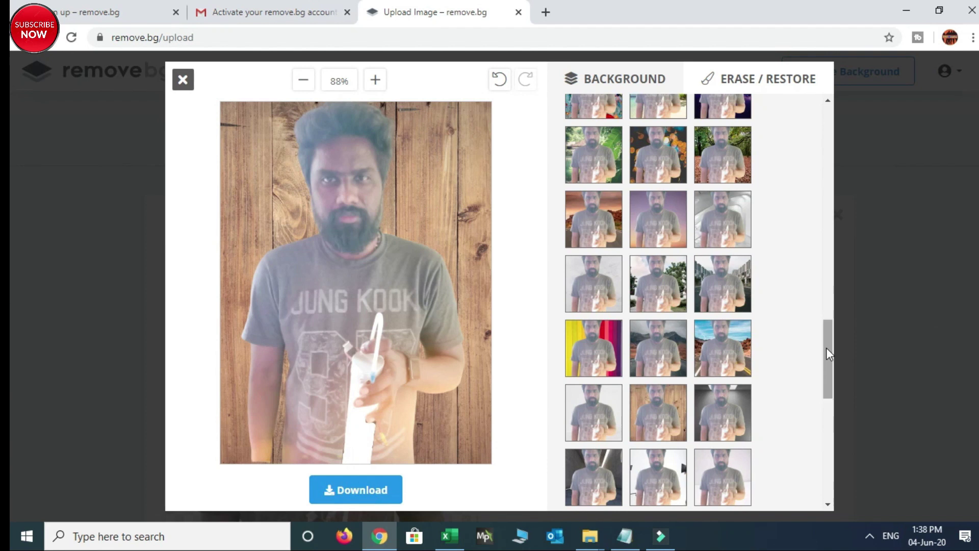
Download the wooden-backdrop image as photo-removebg-preview (3).png
scroll(826, 352, down, 5)
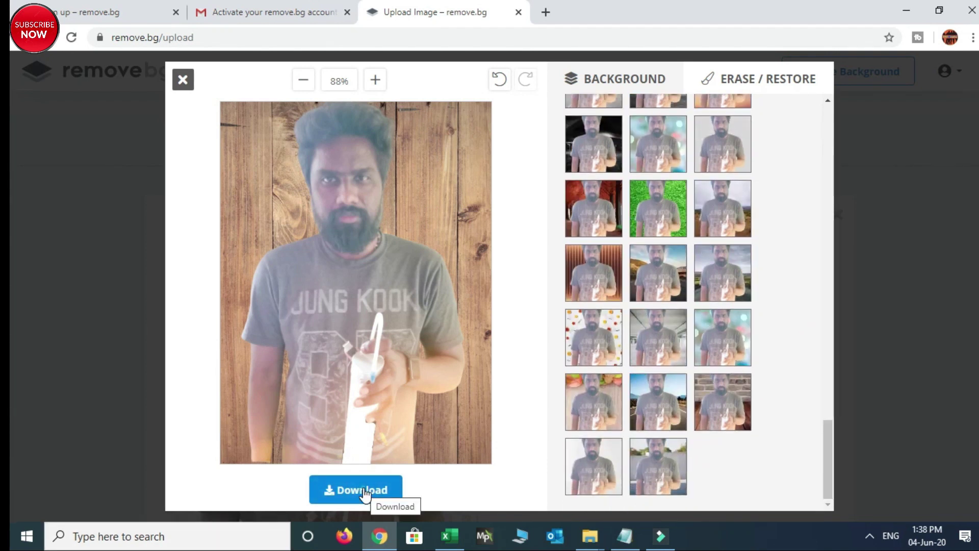
click(363, 490)
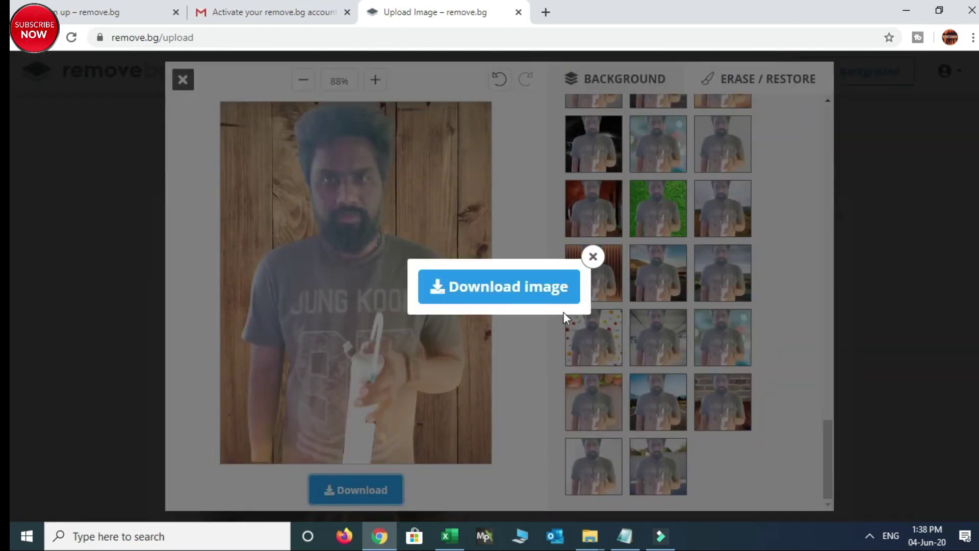
click(506, 291)
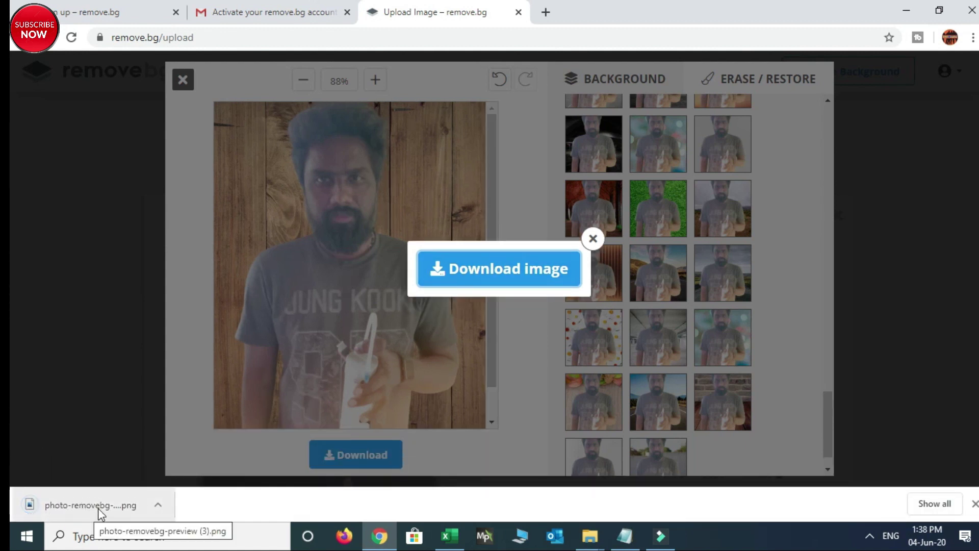
Close the download popup and the editor, then clear the finished result
click(593, 239)
key(Escape)
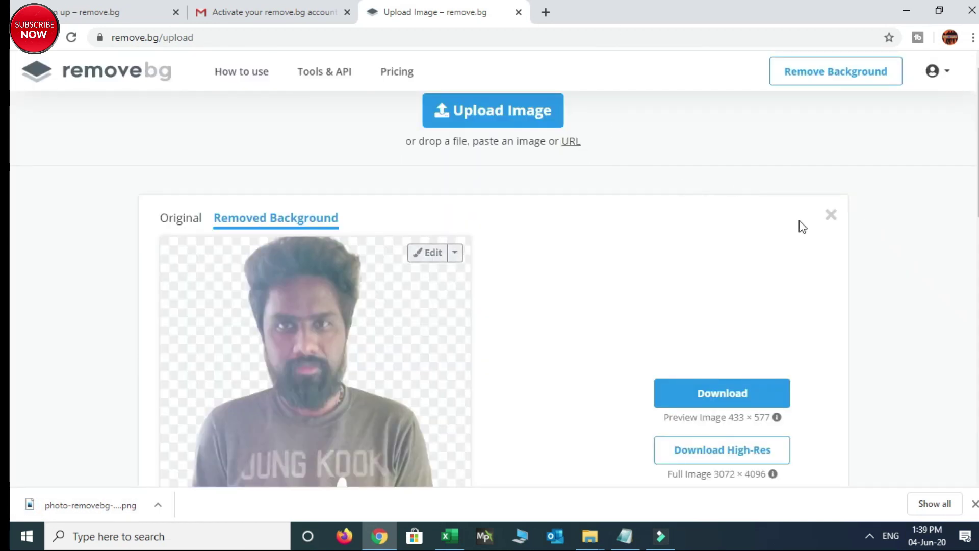
click(842, 216)
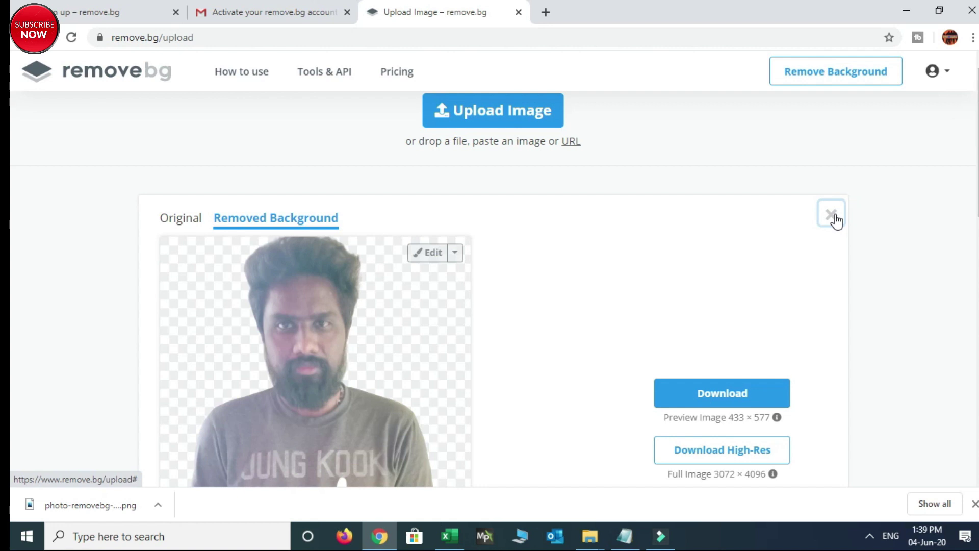
Upload 'ram photo' from the Desktop and let remove.bg cut out its background
click(460, 407)
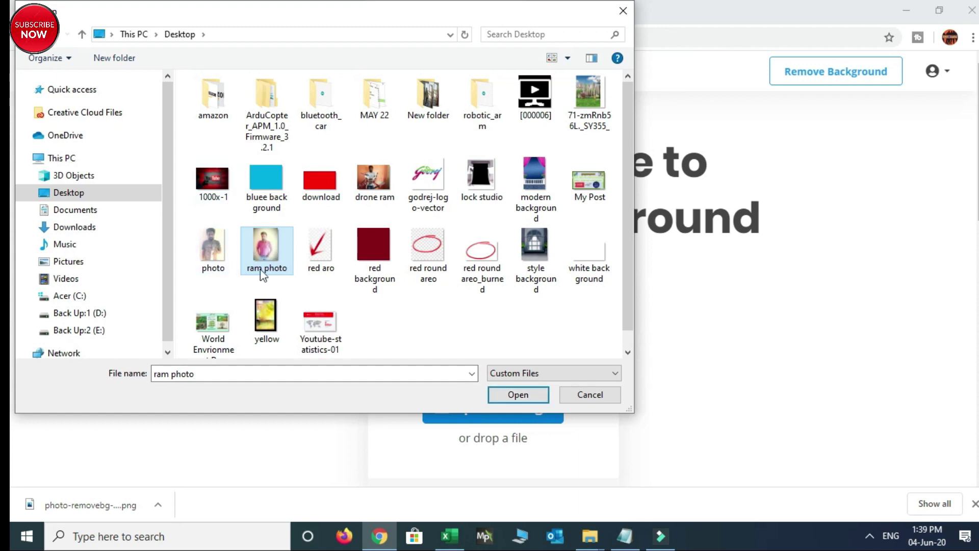
click(518, 394)
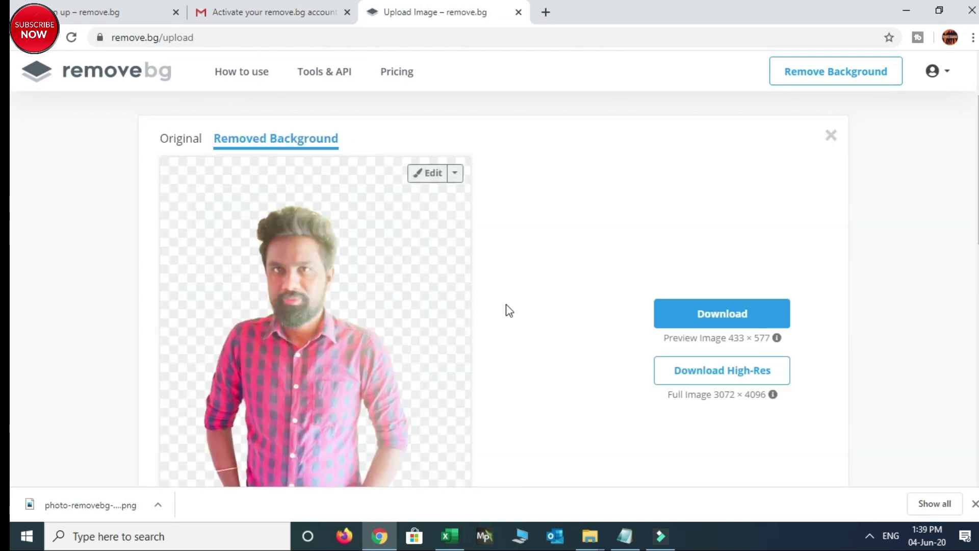
scroll(509, 311, down, 5)
scroll(505, 223, up, 3)
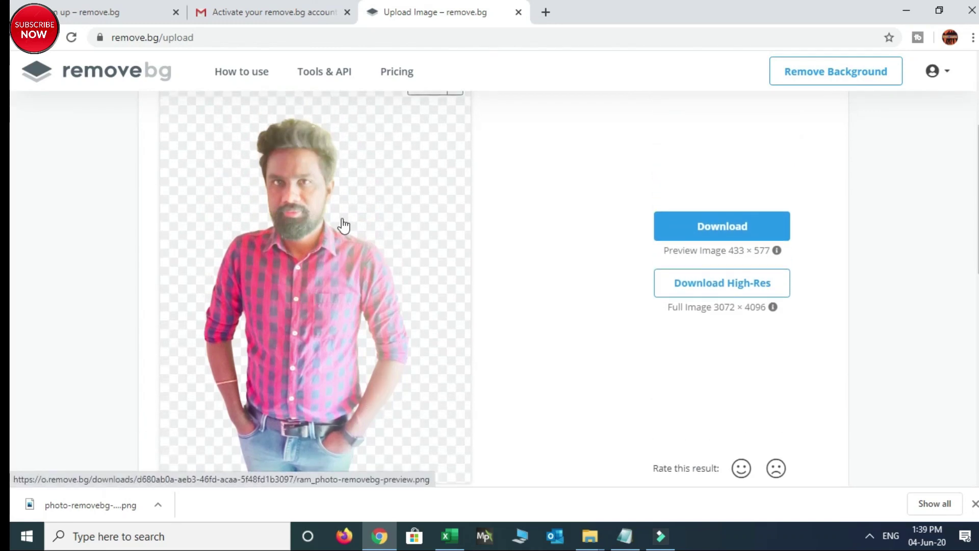
scroll(289, 214, up, 4)
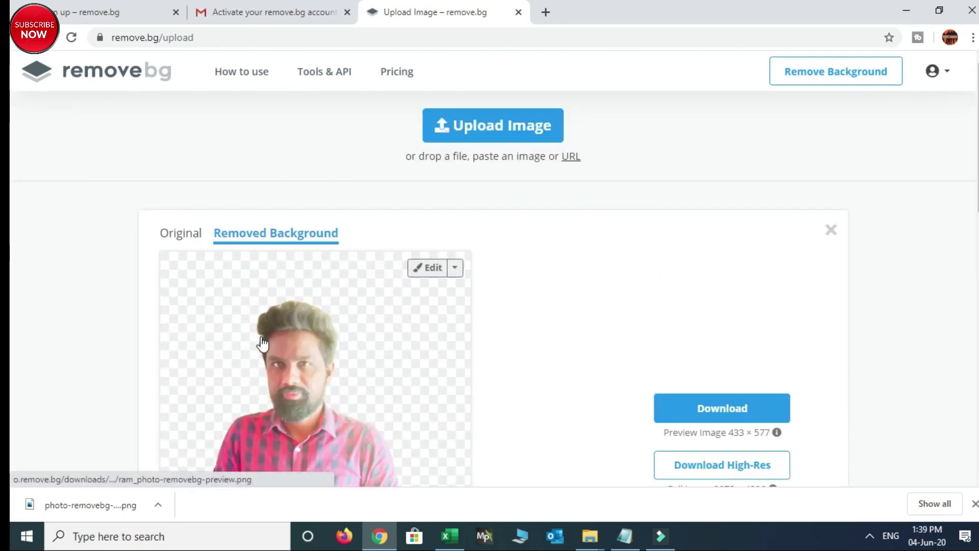
Load the 'red background' image from disk as the cut-out's backdrop
click(433, 269)
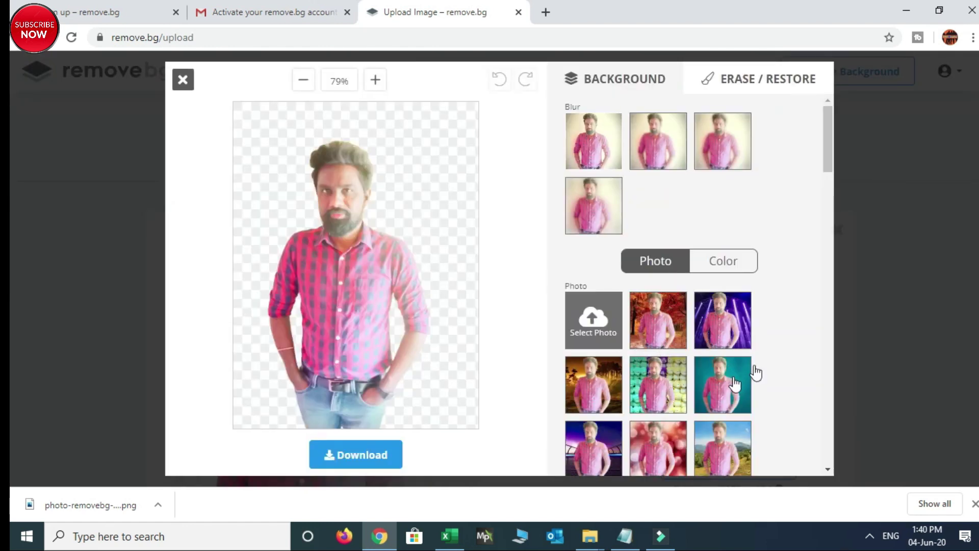
drag(828, 166, 803, 165)
click(592, 331)
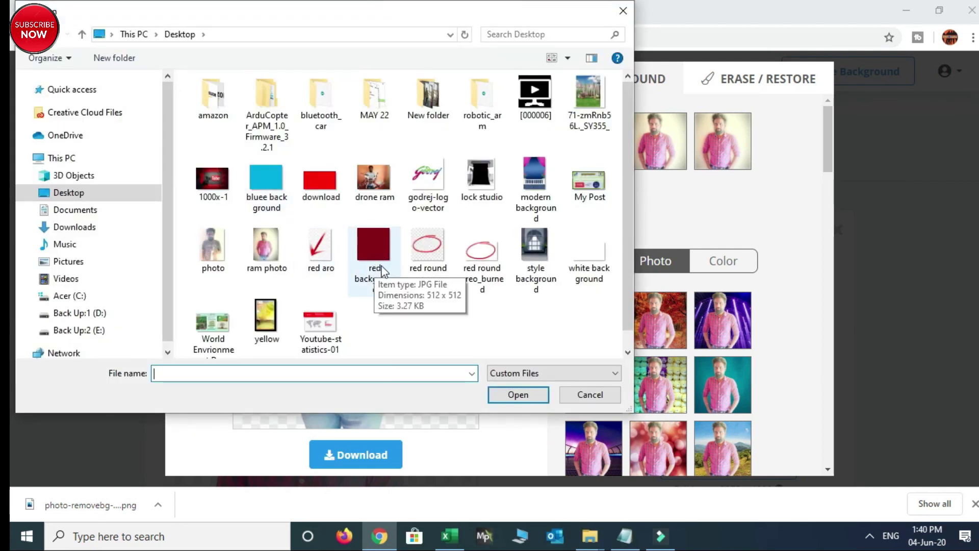
click(373, 250)
click(490, 395)
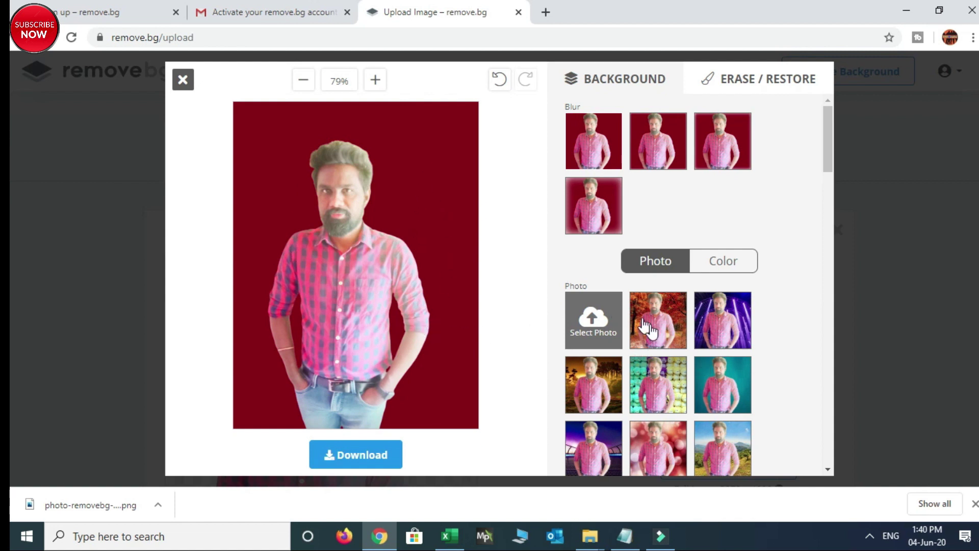
Try the teal texture and sunset beach backdrops, settling on the green grass one
click(721, 397)
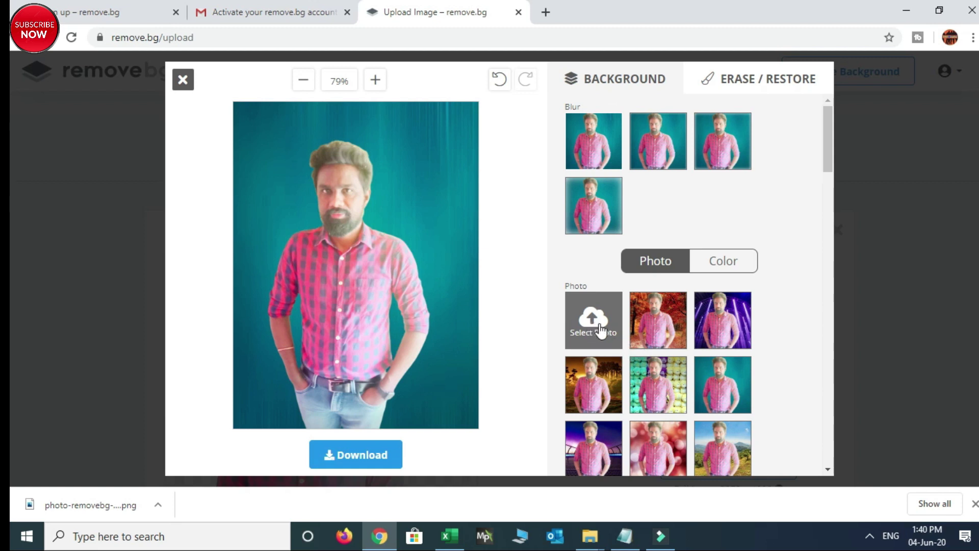
drag(826, 146, 827, 393)
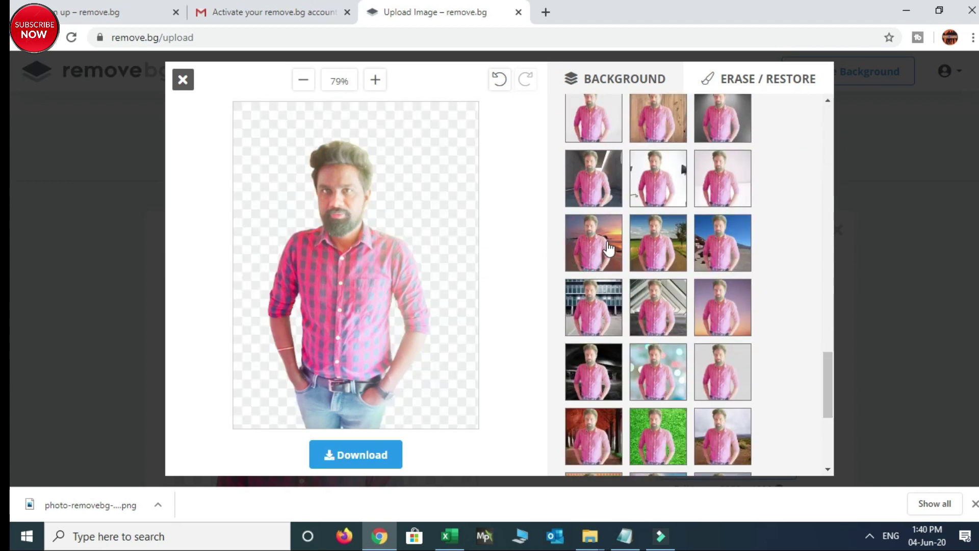
click(596, 246)
drag(830, 387, 830, 135)
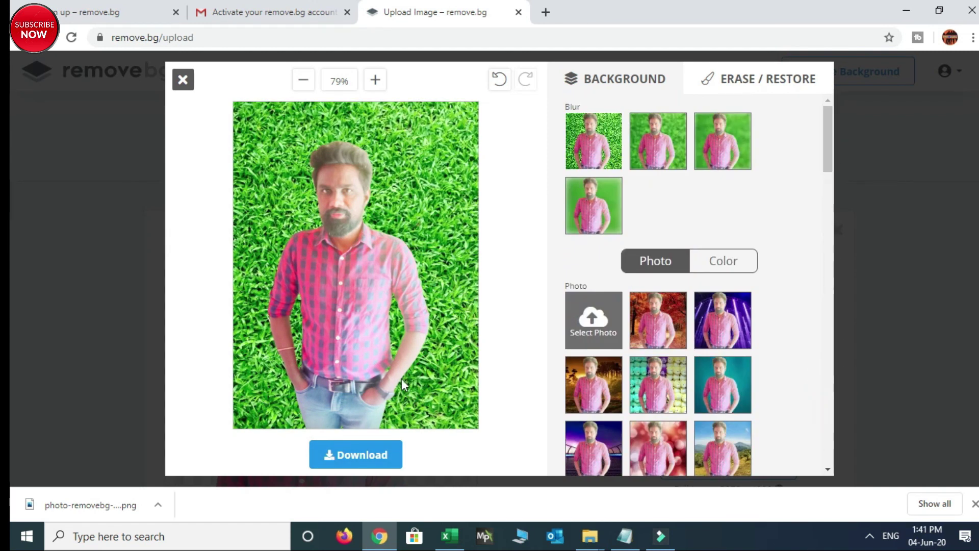
Download the grass-backdrop ram photo as a PNG and close the background editor
click(352, 461)
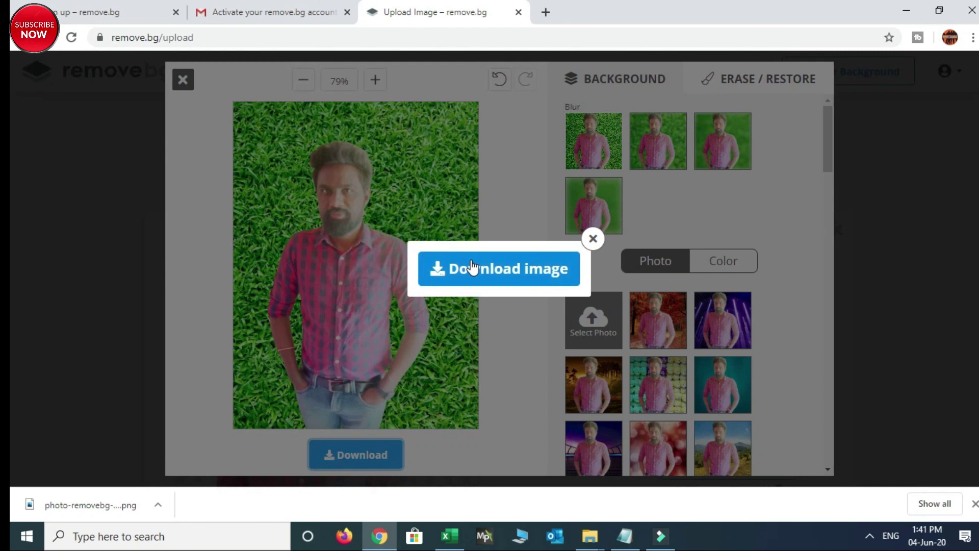
click(473, 268)
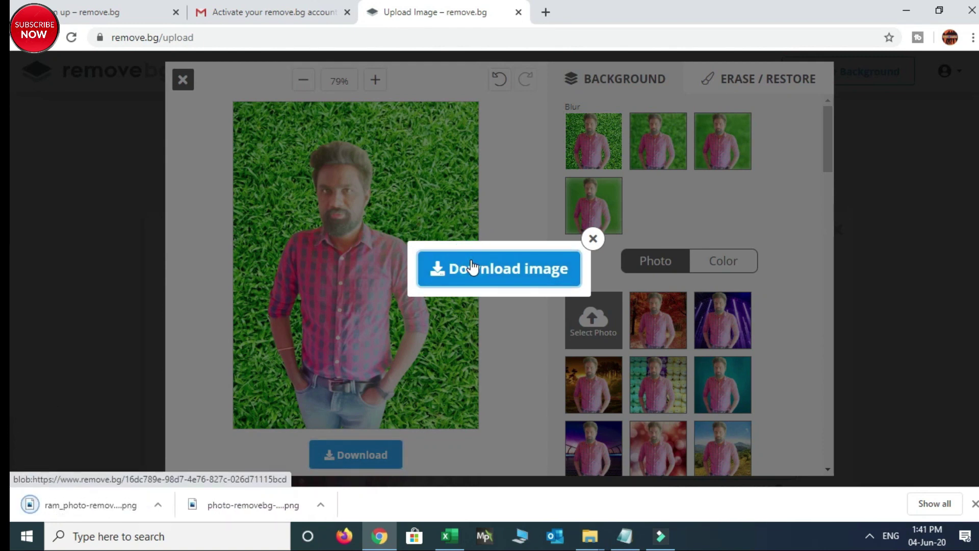
click(593, 238)
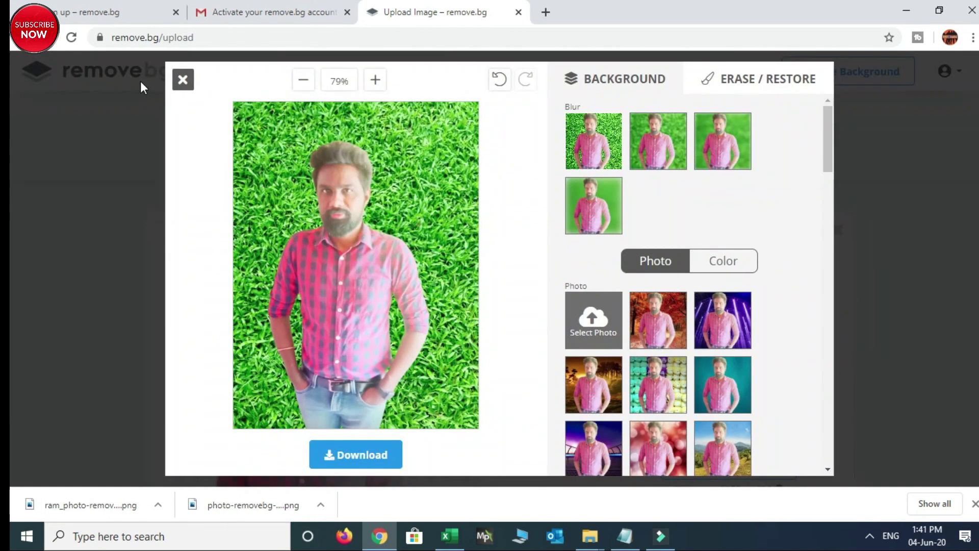
click(184, 81)
Clear the previous result and upload 'drone ram' from the Desktop
click(828, 236)
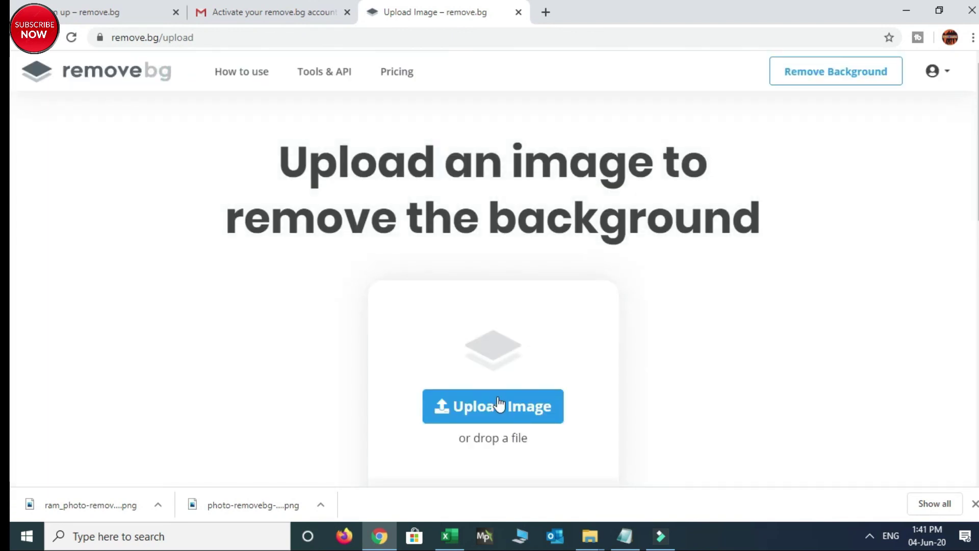
click(490, 410)
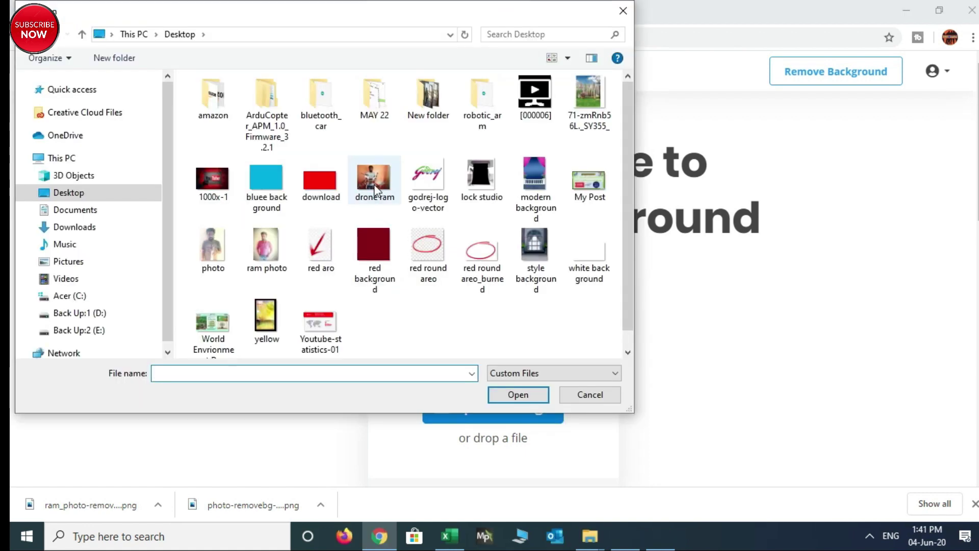
click(373, 184)
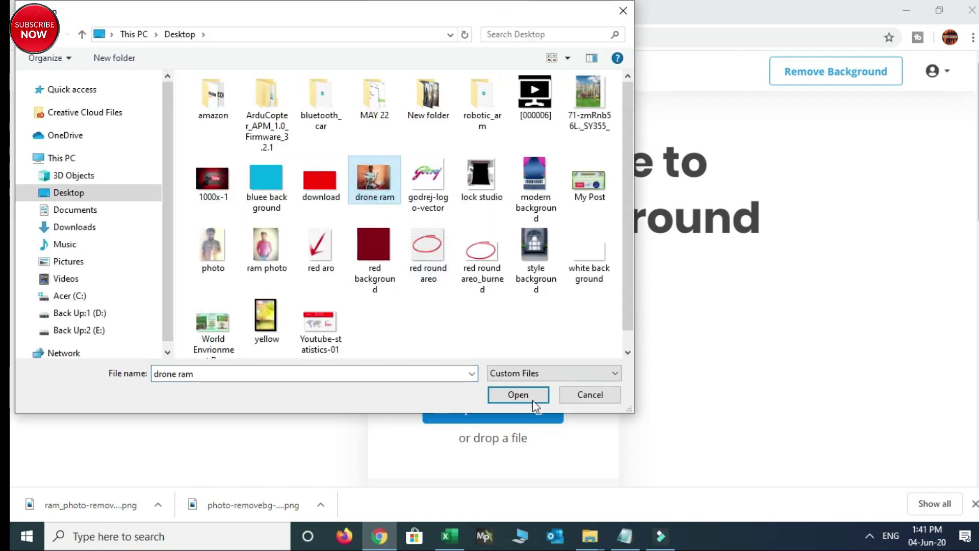
click(519, 396)
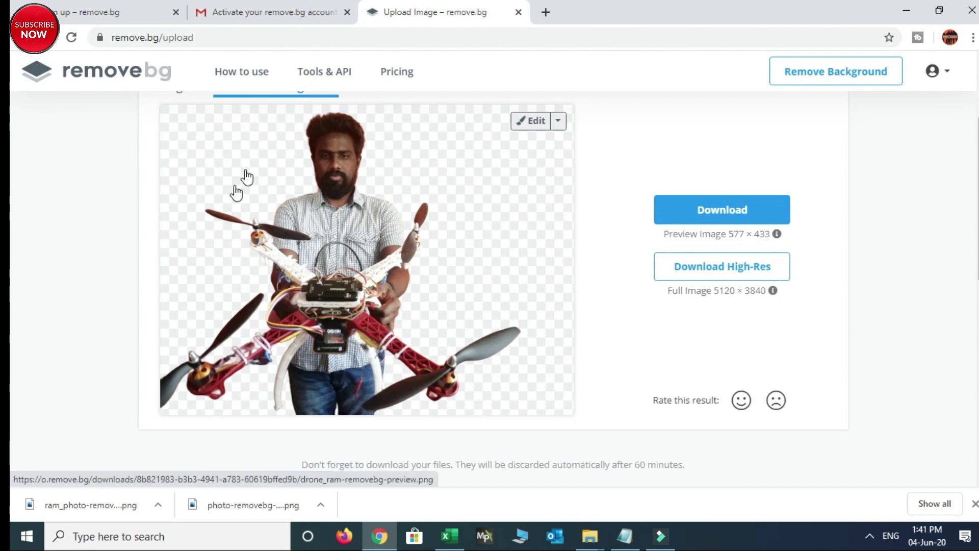
scroll(449, 207, up, 3)
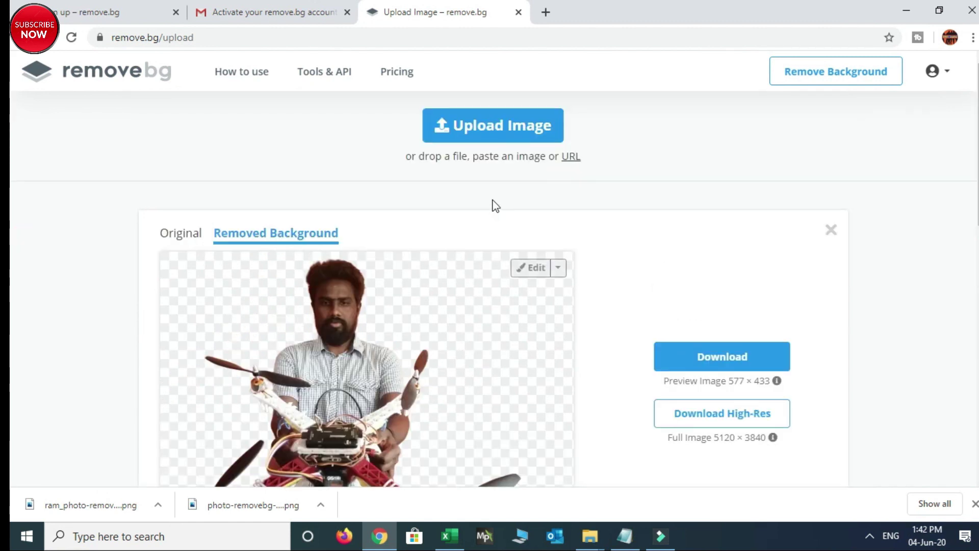
click(163, 233)
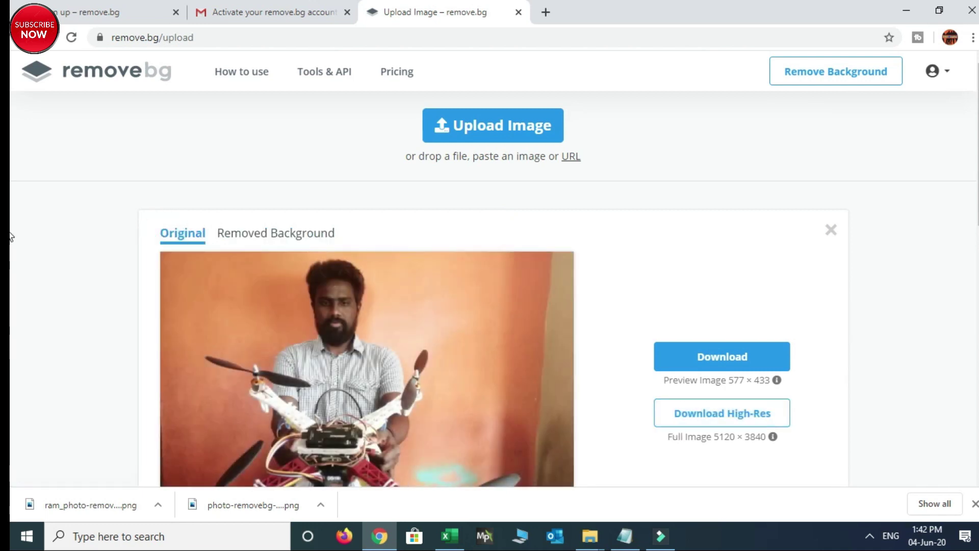
scroll(546, 233, down, 3)
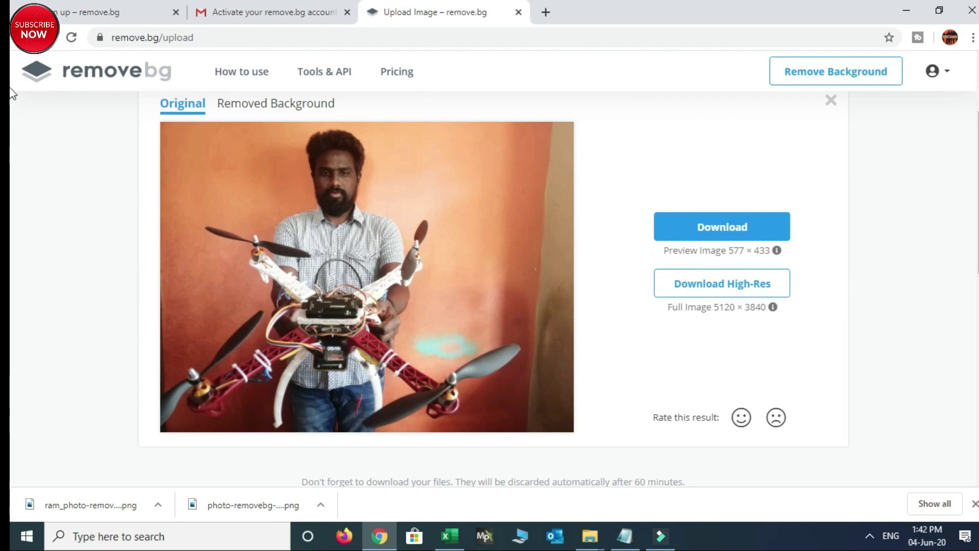
scroll(275, 207, up, 3)
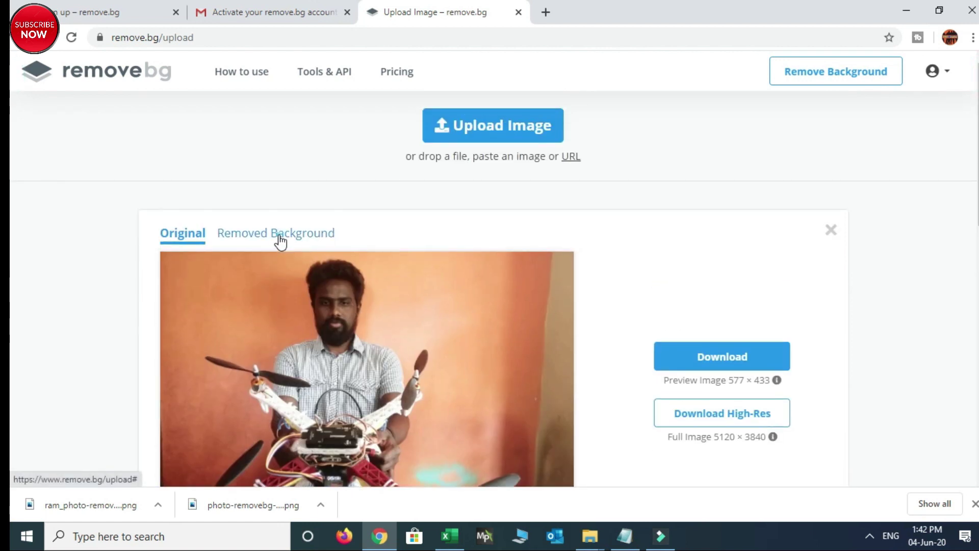
click(280, 240)
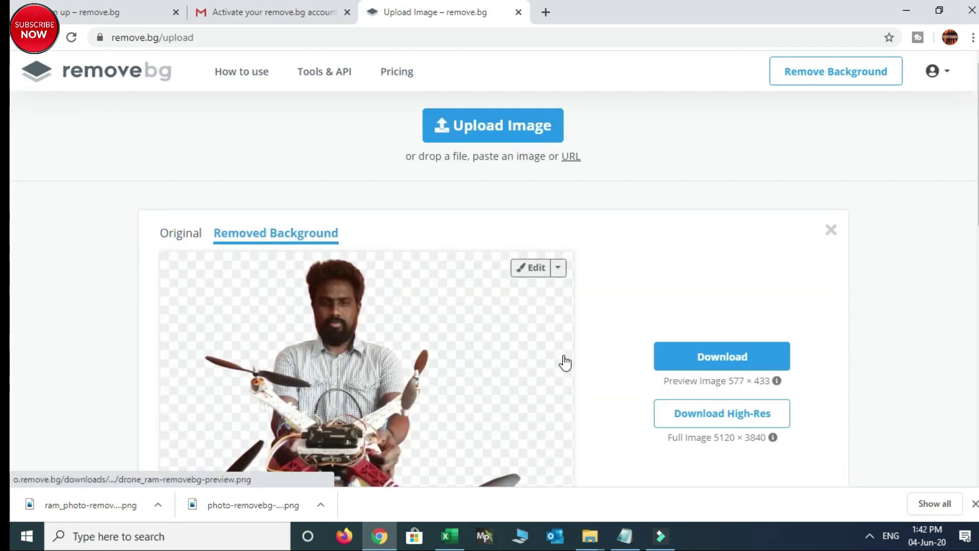
scroll(565, 362, down, 3)
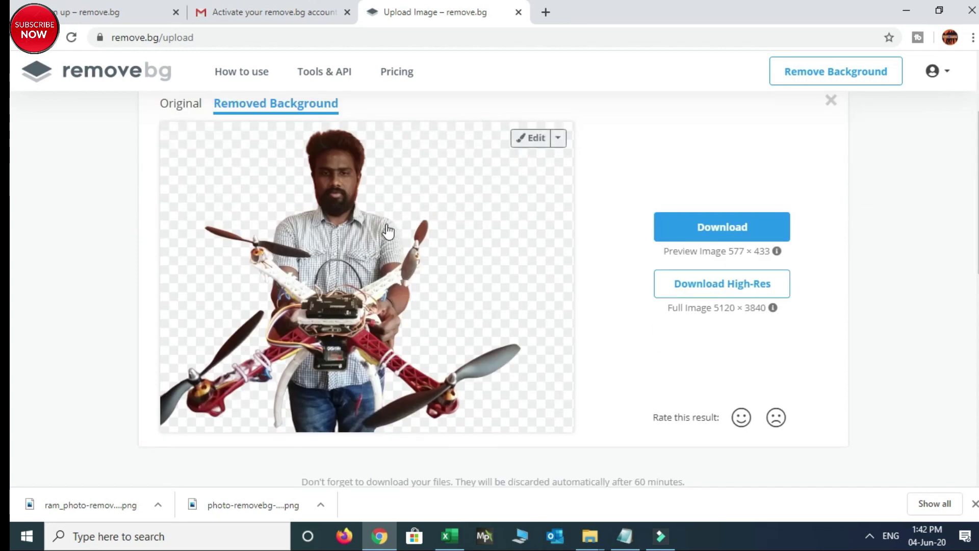
Set the Desktop image 'yellow' as the drone cut-out's custom backdrop
click(536, 139)
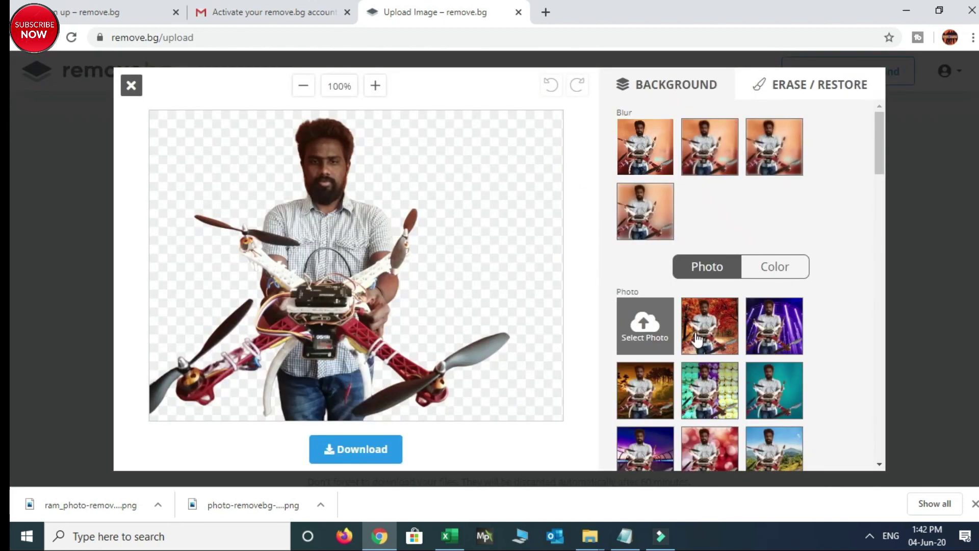
click(643, 325)
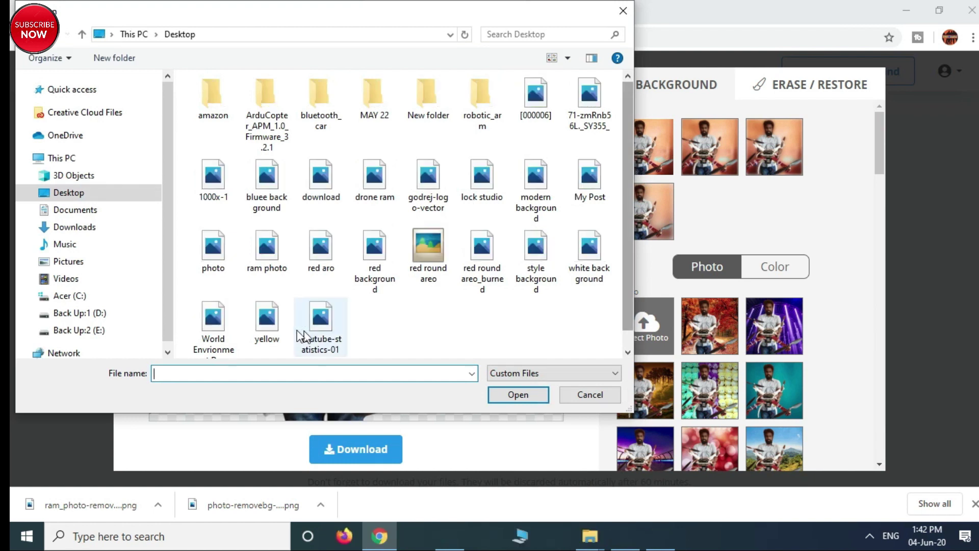
scroll(272, 332, down, 1)
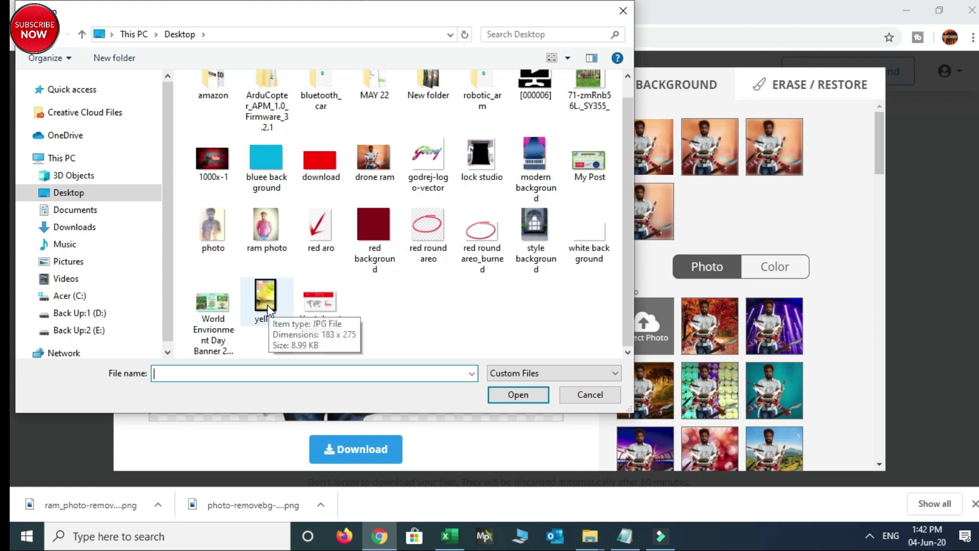
click(268, 304)
click(518, 394)
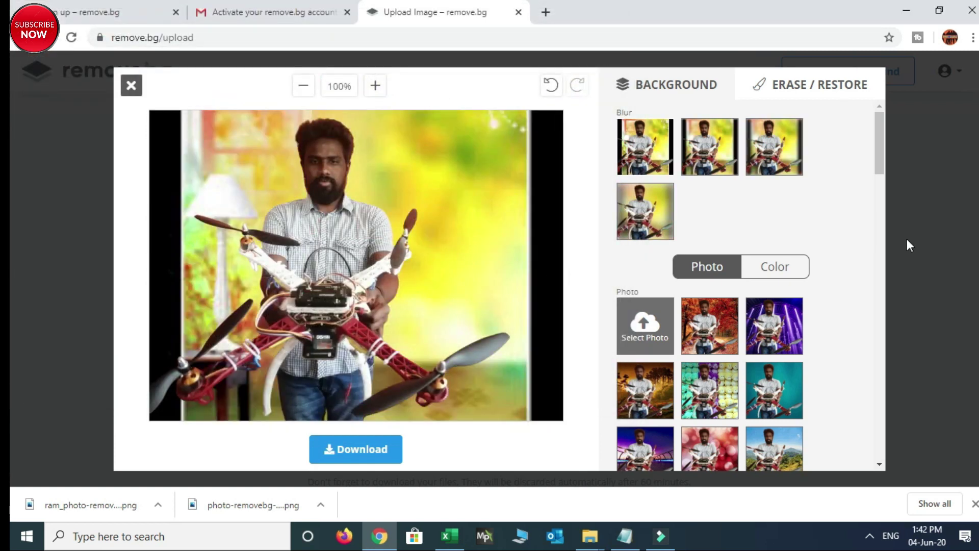
drag(880, 146, 863, 265)
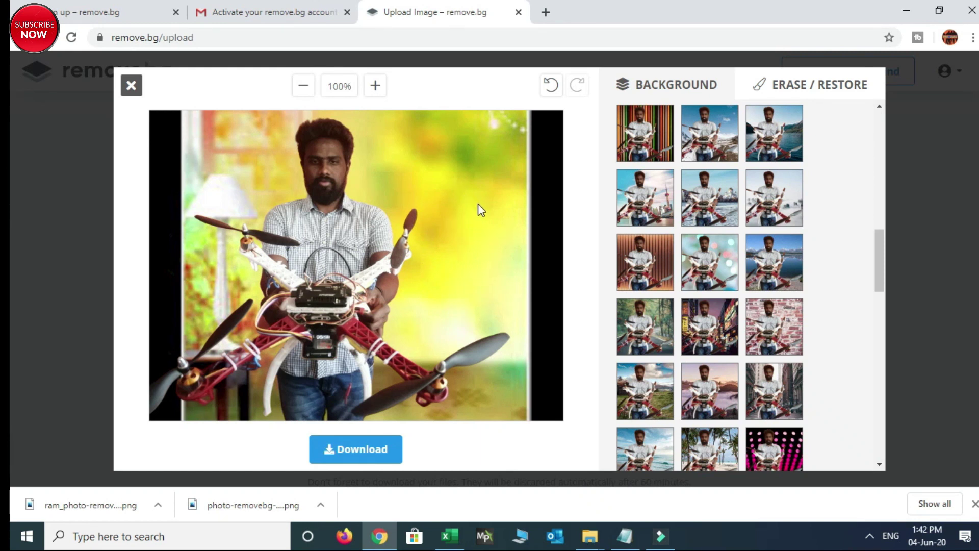
Save the yellow-backdrop drone image as a drone_ram PNG and close the popup
click(359, 451)
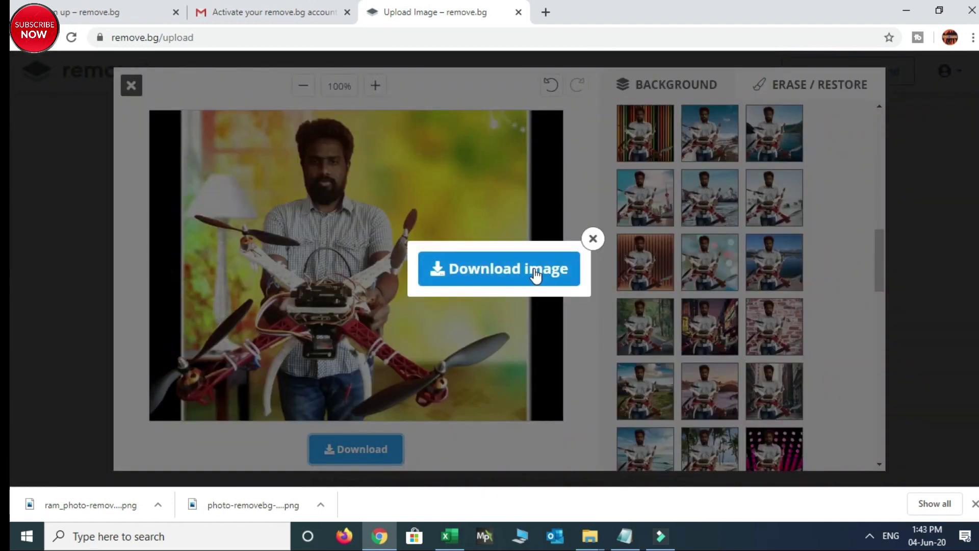
click(536, 275)
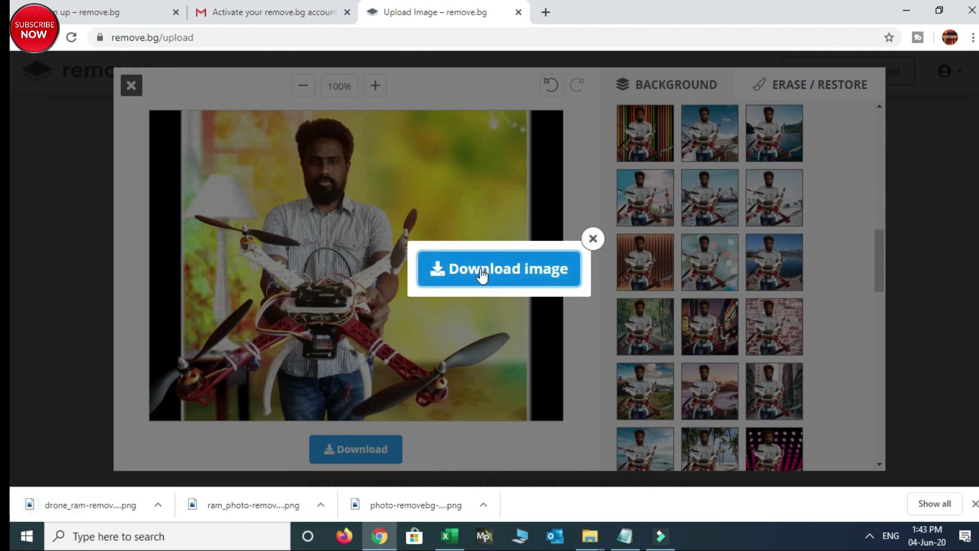
click(593, 240)
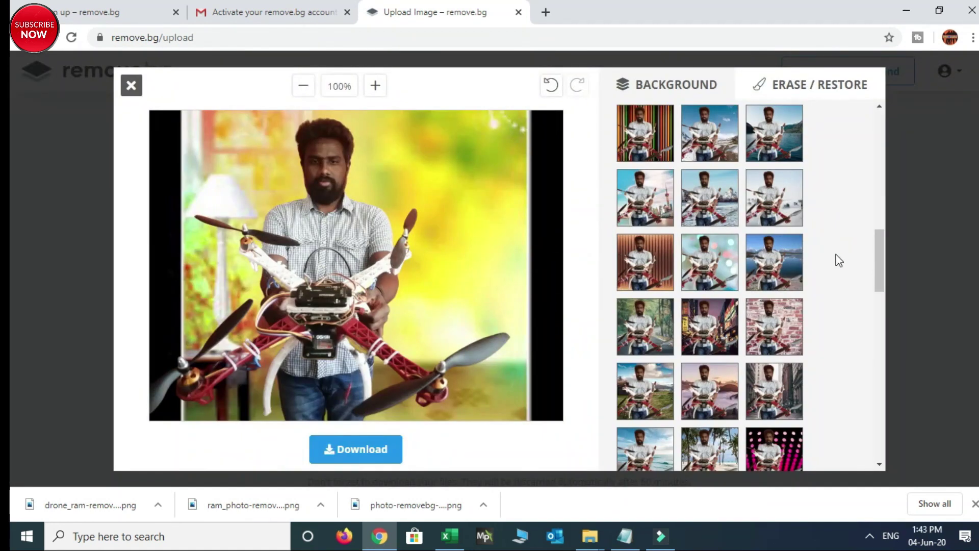
Download drone versions with the colourful-stripes backdrop, then with the landscape road backdrop
click(644, 148)
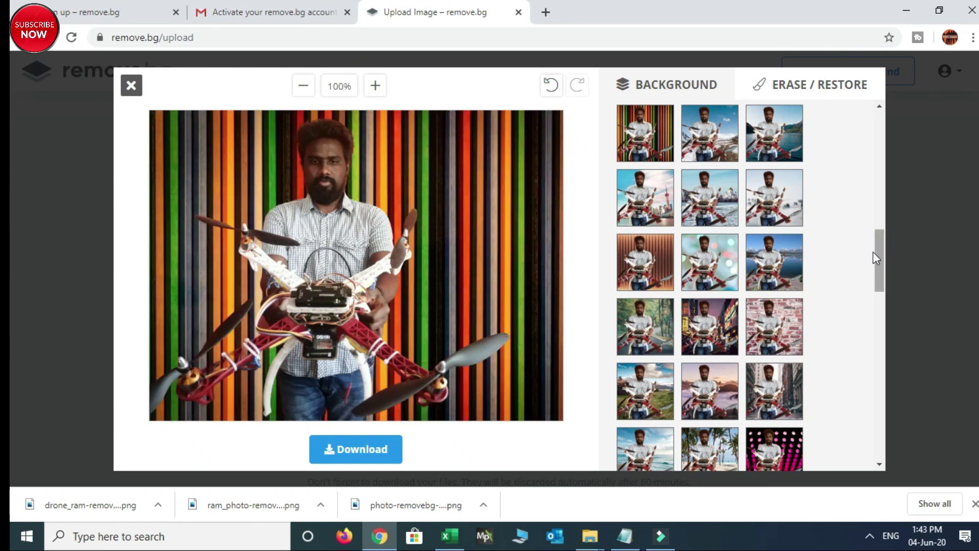
scroll(874, 252, up, 1)
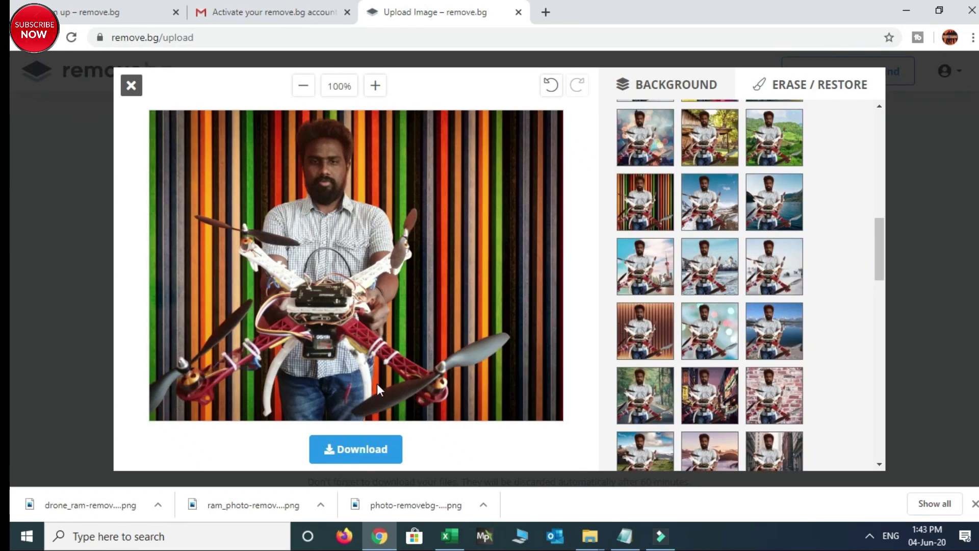
click(339, 451)
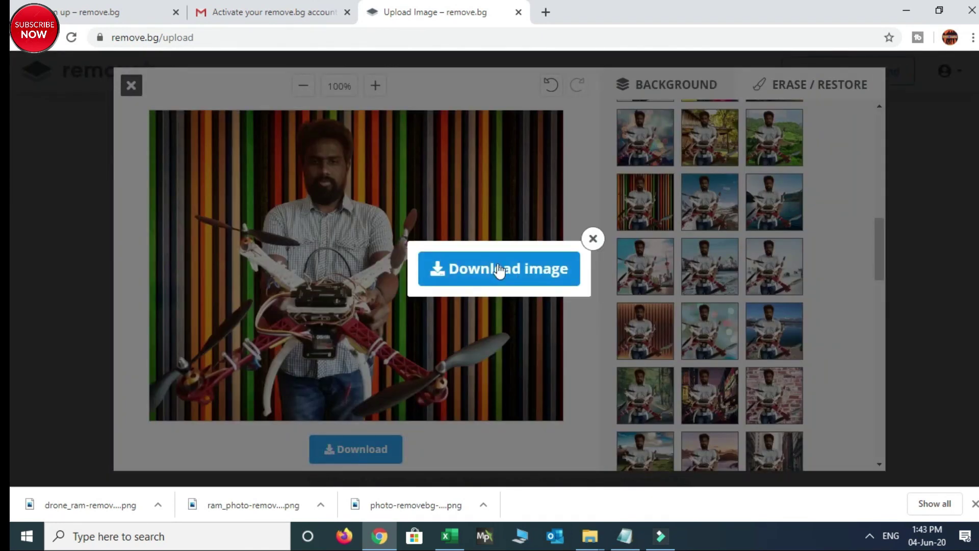
click(496, 267)
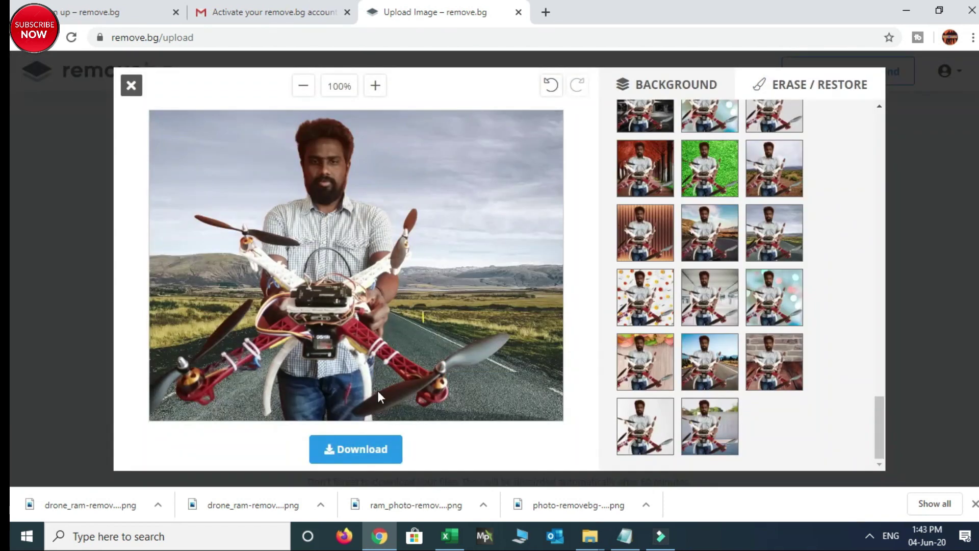
click(357, 450)
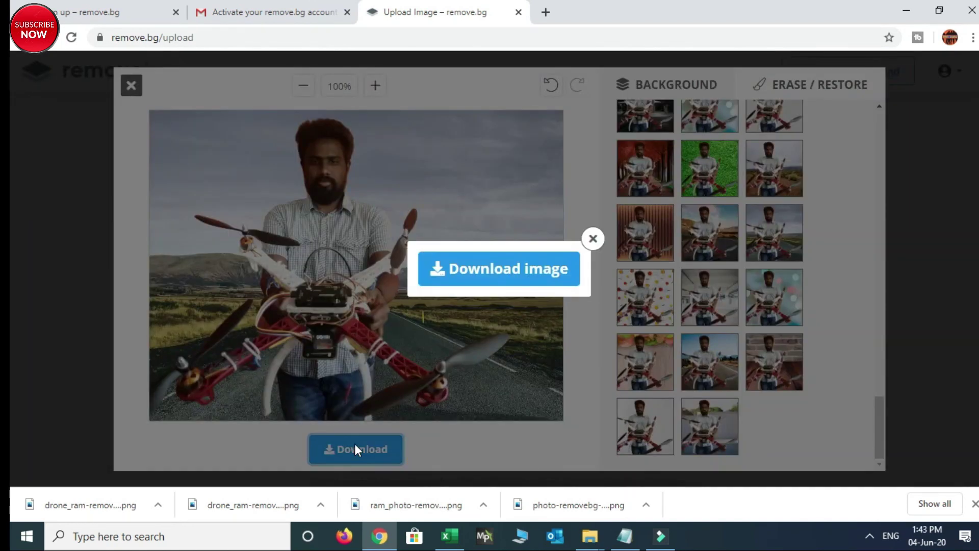
click(493, 278)
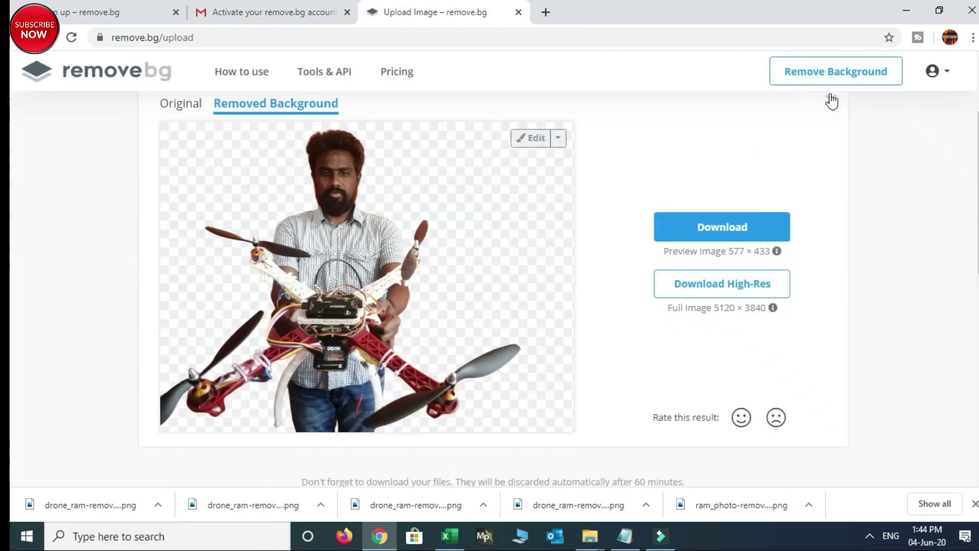
Return to the blank upload page and log out of the remove.bg account
click(831, 97)
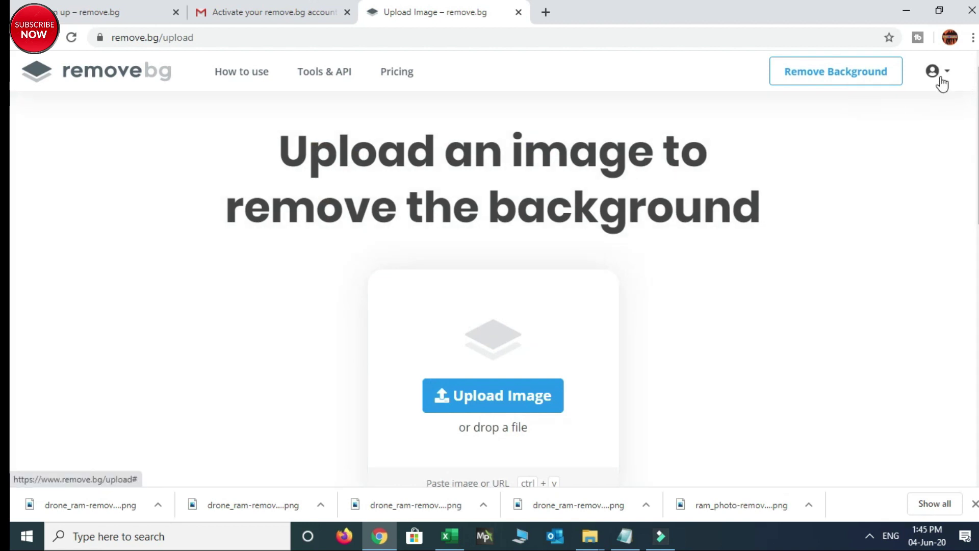
click(945, 75)
click(888, 129)
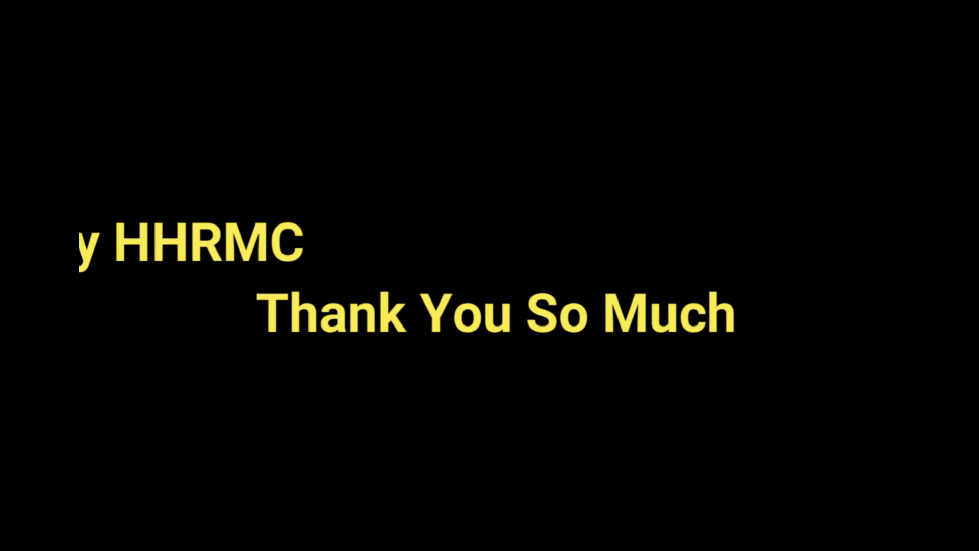